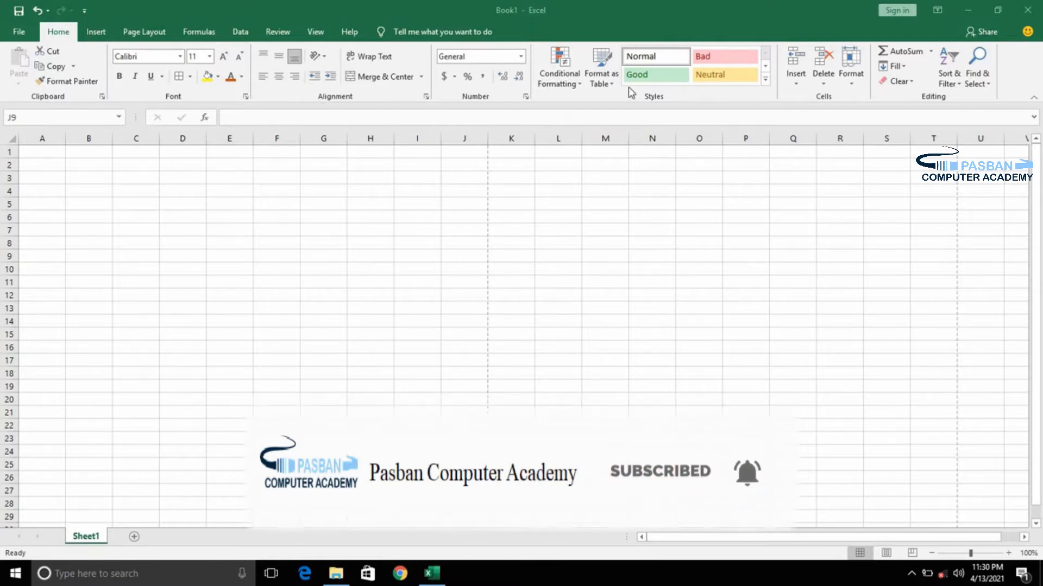
Step: Insert the photo of the small bird from New folder on this device into the worksheet
left_click(97, 33)
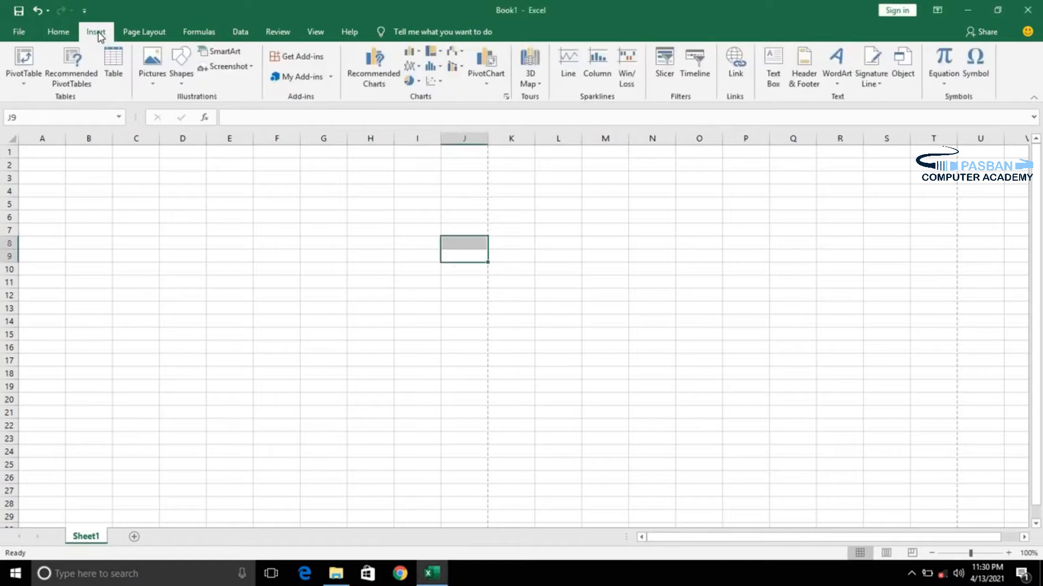
left_click(153, 68)
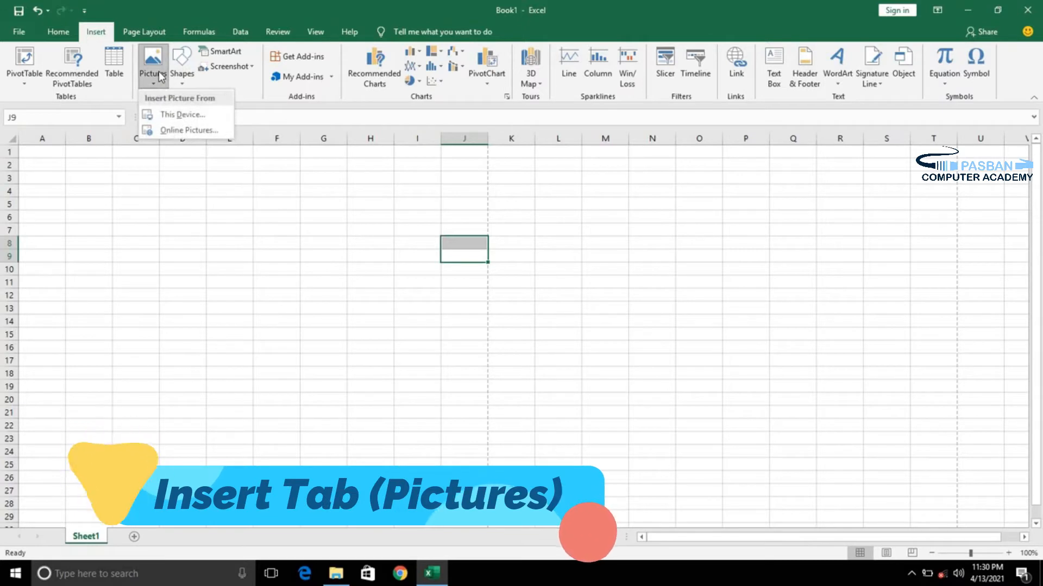
left_click(182, 121)
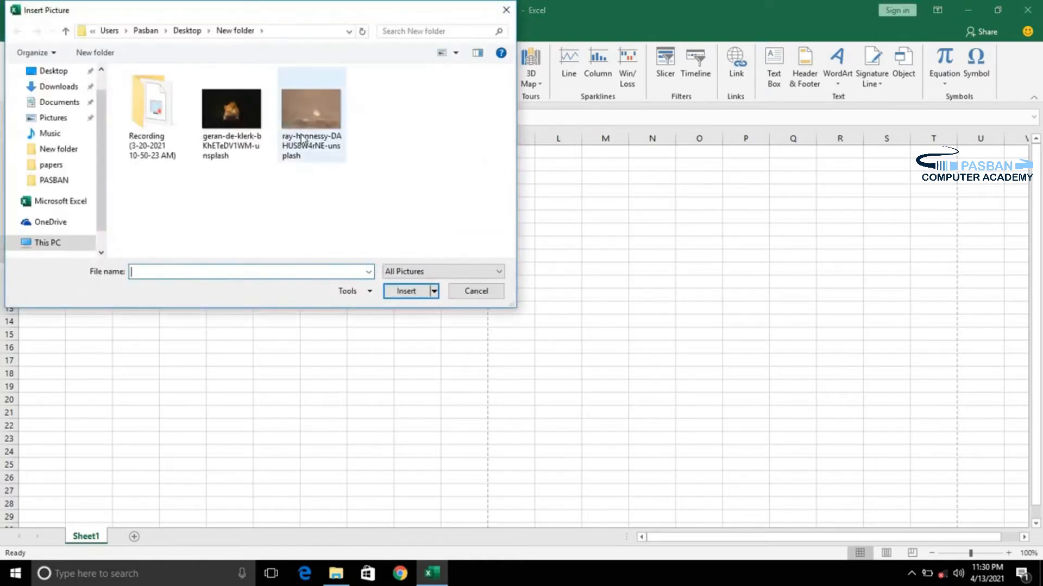
left_click(301, 128)
left_click(417, 288)
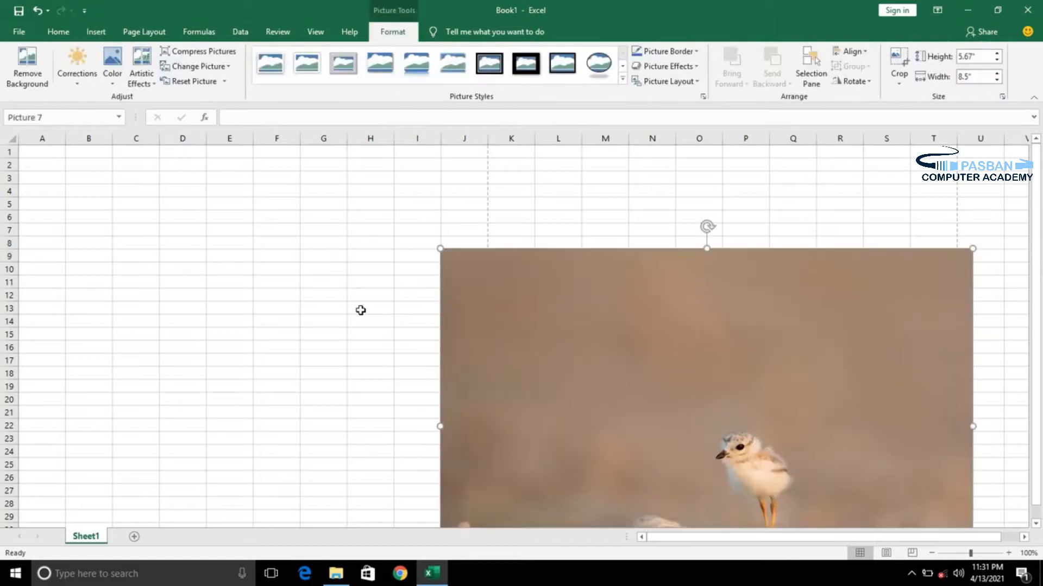
Step: Shrink the bird picture to about 4.7" high by 7.04" wide and position it over columns B to K, rows 3 to 25
left_click_drag(576, 338, 273, 248)
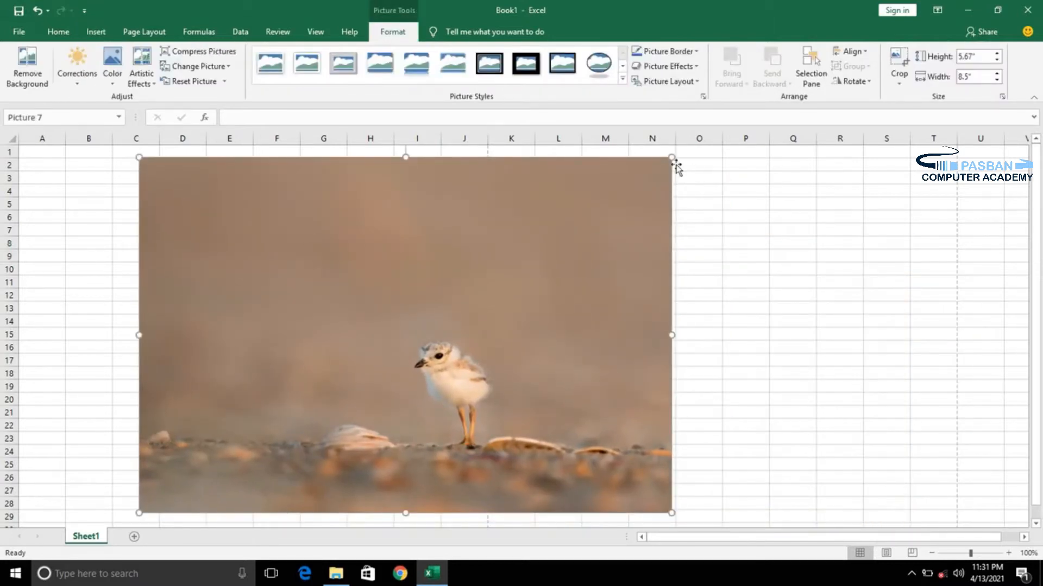
left_click_drag(653, 186, 580, 288)
left_click_drag(432, 321, 374, 277)
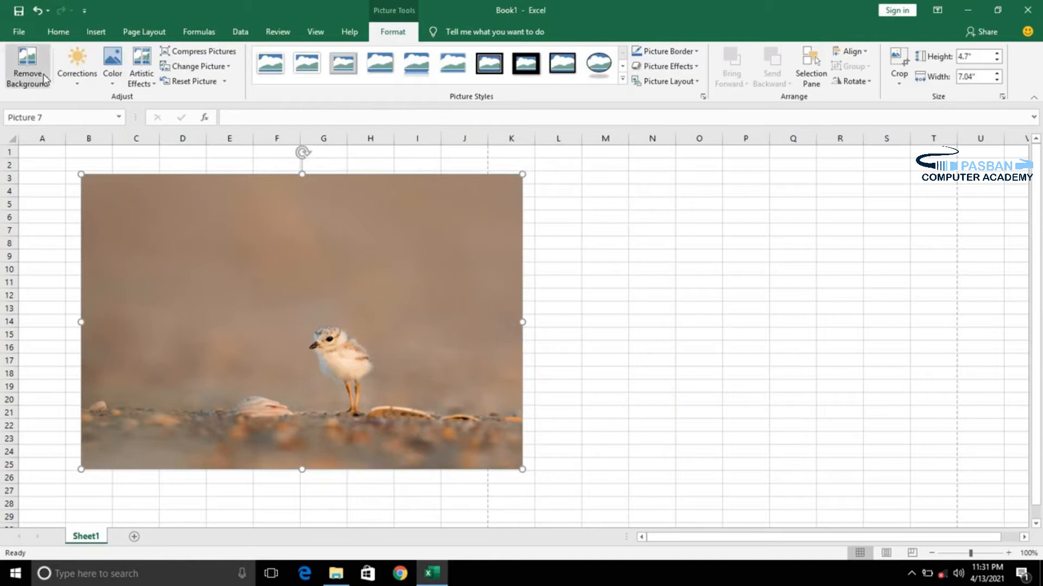
Step: Look through the sharpness and brightness/contrast correction presets and the picture style gallery for the bird picture
left_click(79, 88)
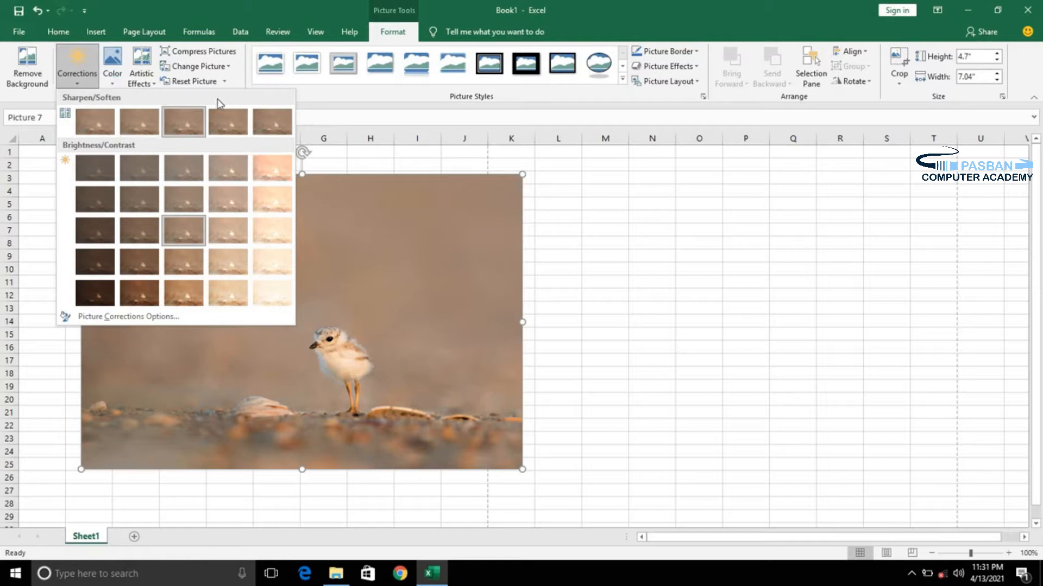
left_click(625, 86)
left_click(623, 82)
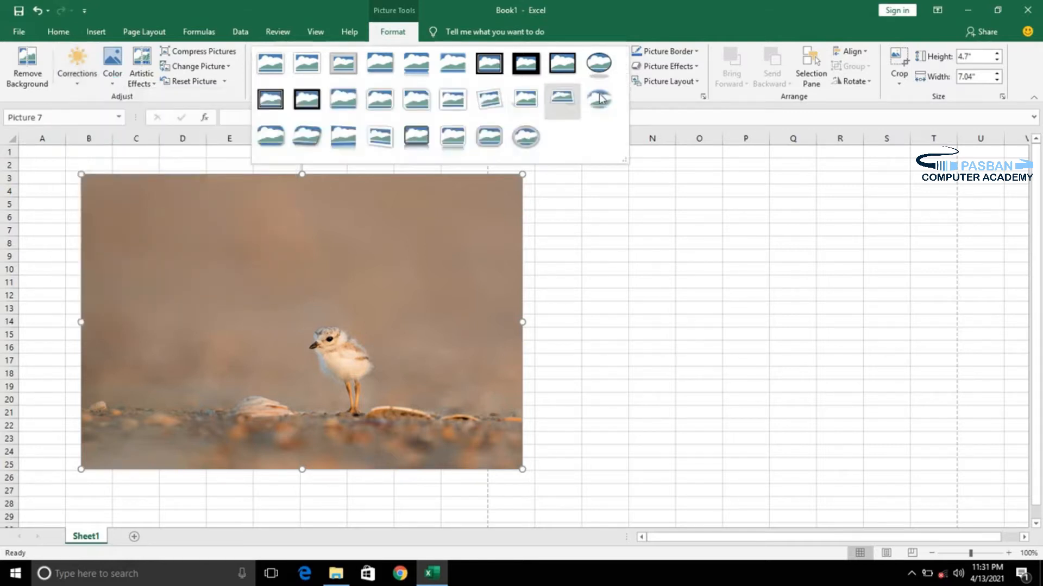
left_click(673, 106)
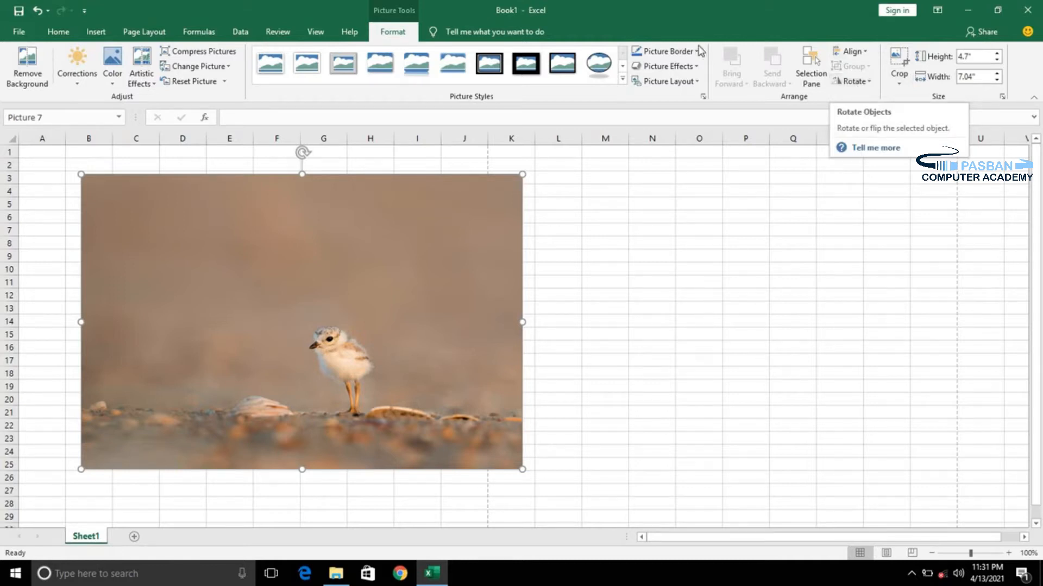
Step: Delete the bird picture from the worksheet
left_click(97, 33)
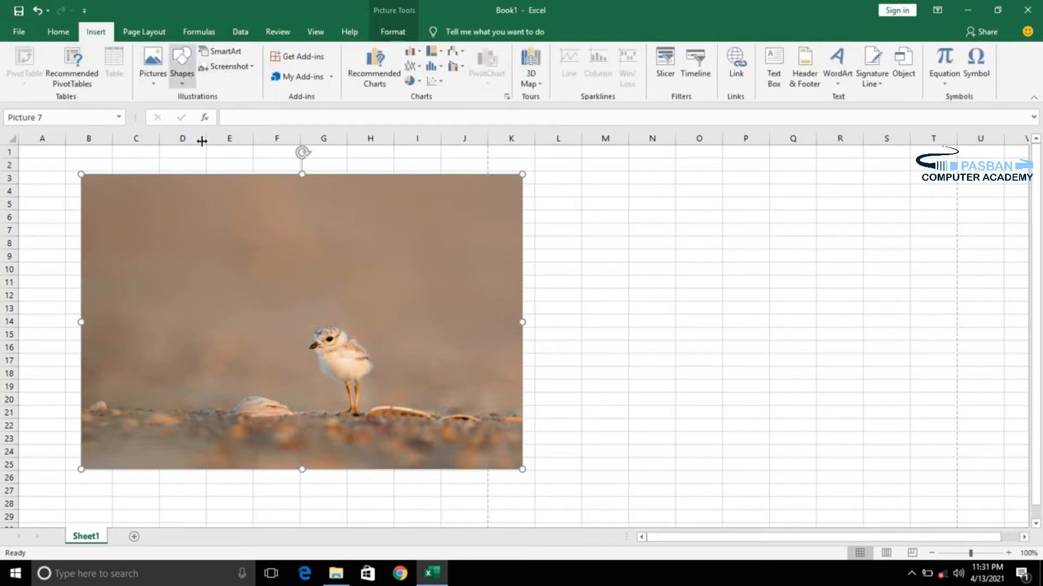
key("Delete")
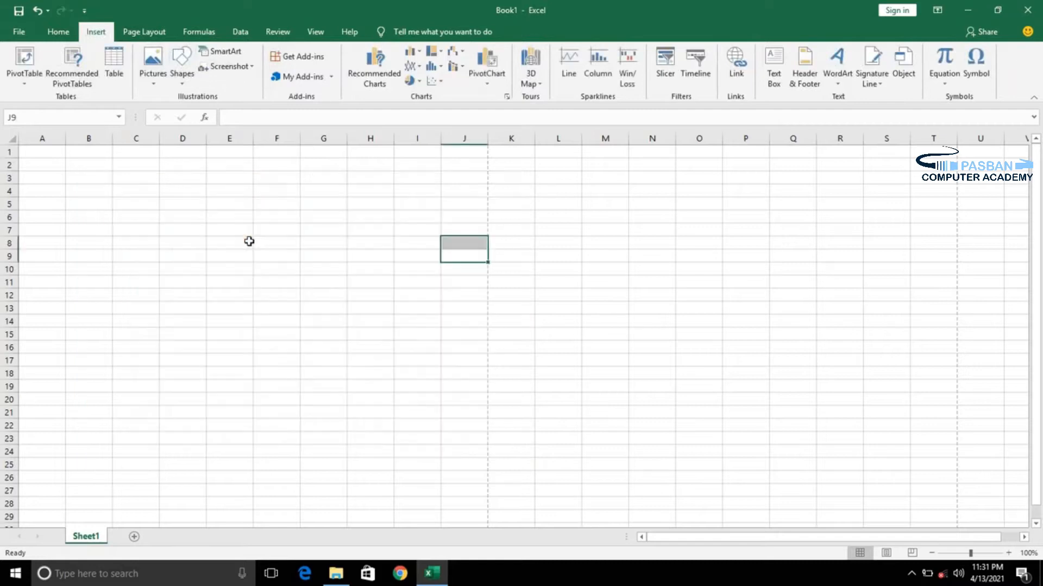
Step: Draw a straight line arrow about 0.96" by 0.96" from C11 up to D7 and apply the thick black theme line style
left_click(188, 83)
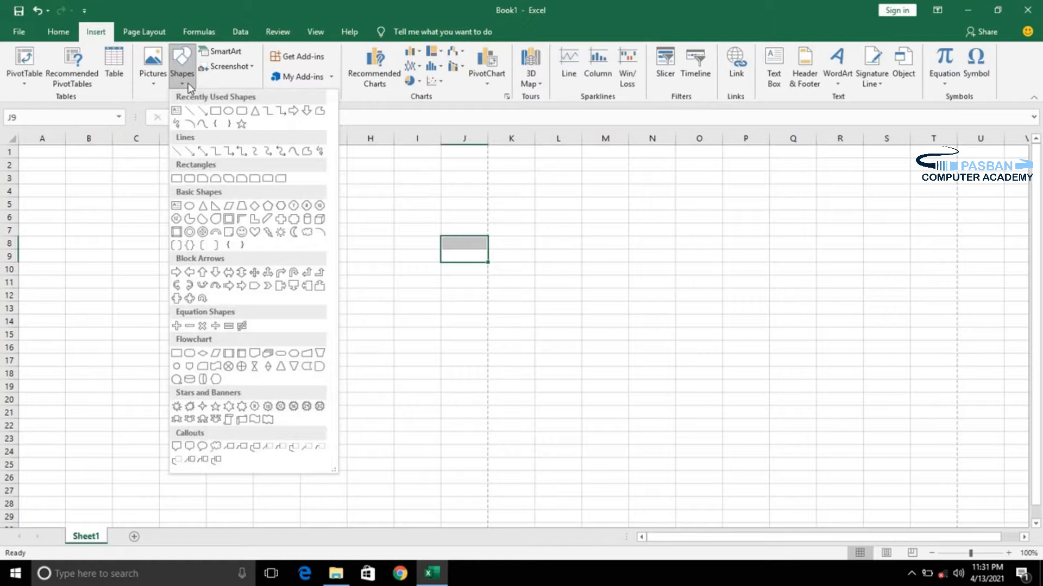
left_click(192, 154)
left_click_drag(119, 285, 180, 226)
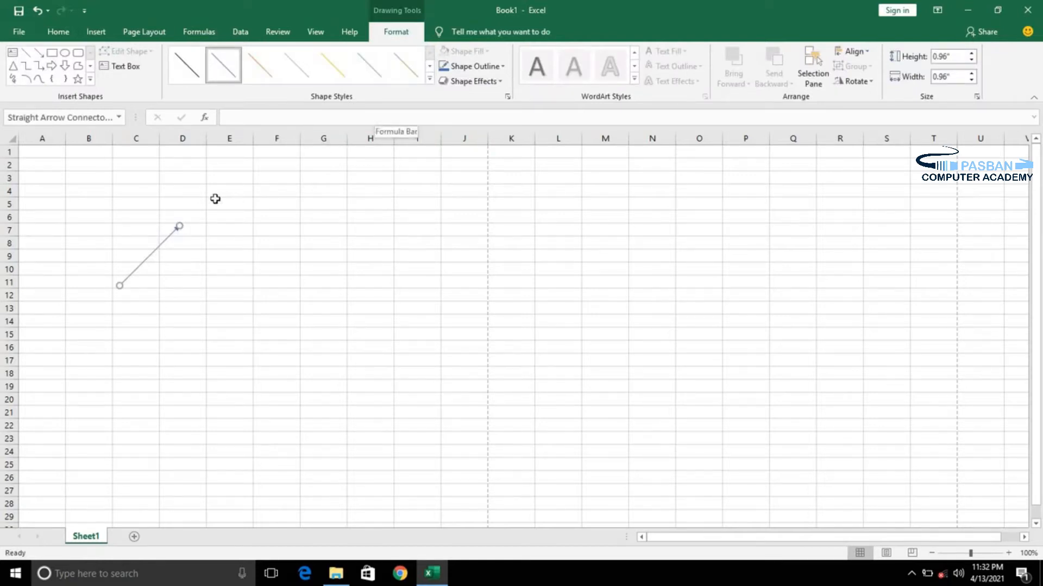
left_click(429, 81)
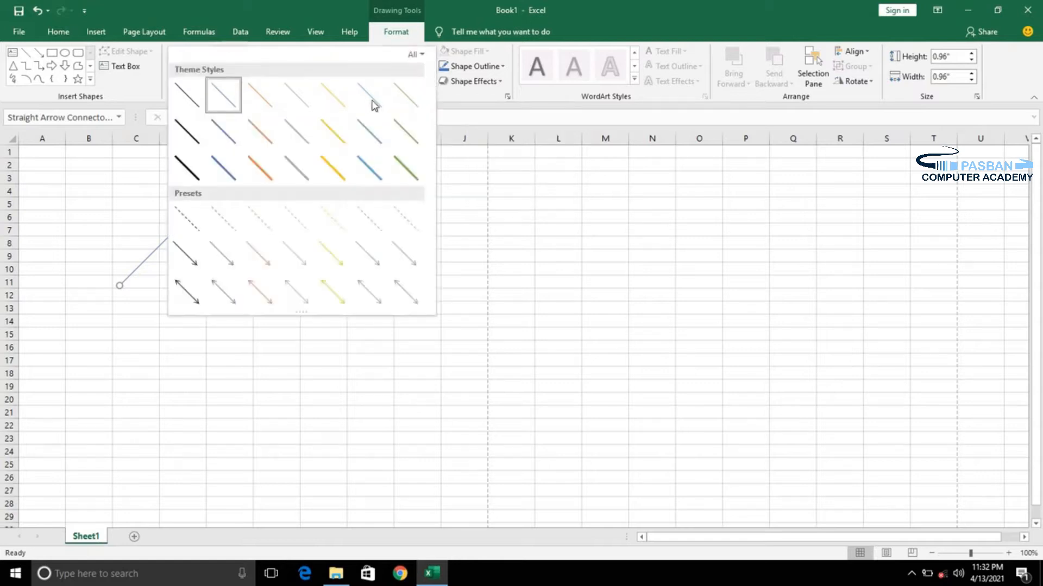
left_click(185, 168)
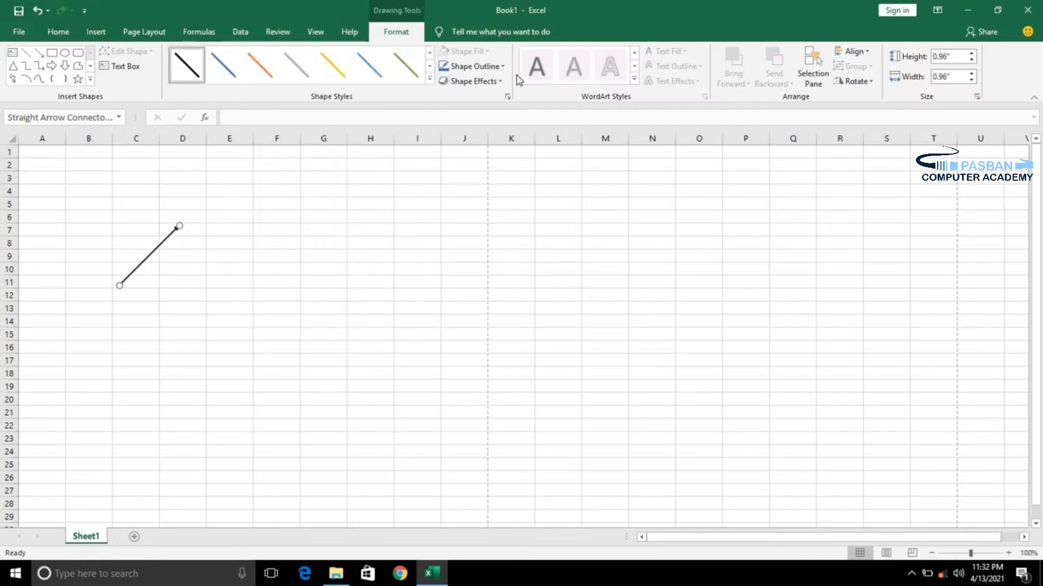
Step: Review the arrow's outline color and weight options, and delete the arrow from the worksheet
left_click(501, 70)
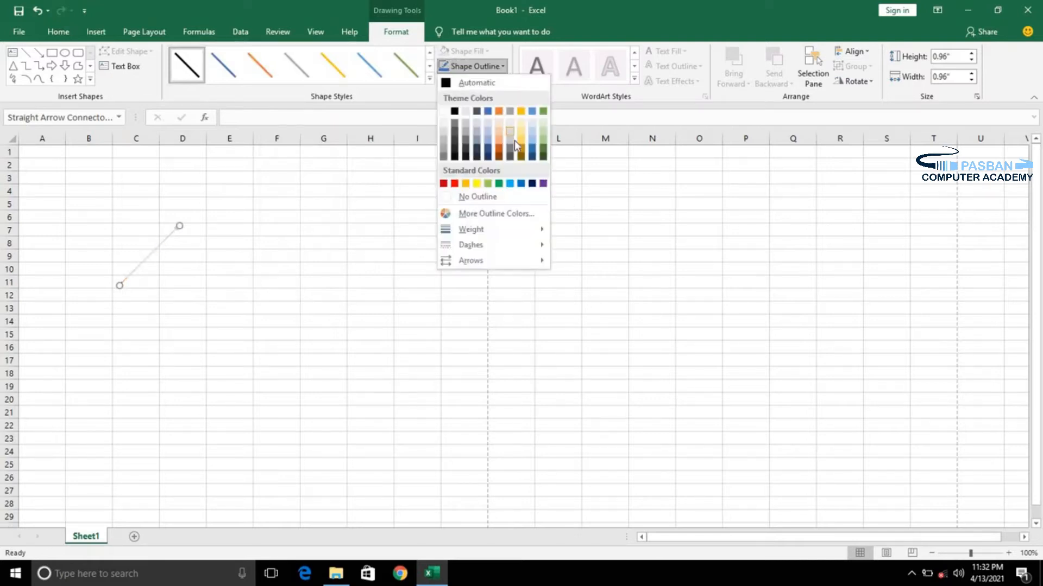
mouse_move(517, 231)
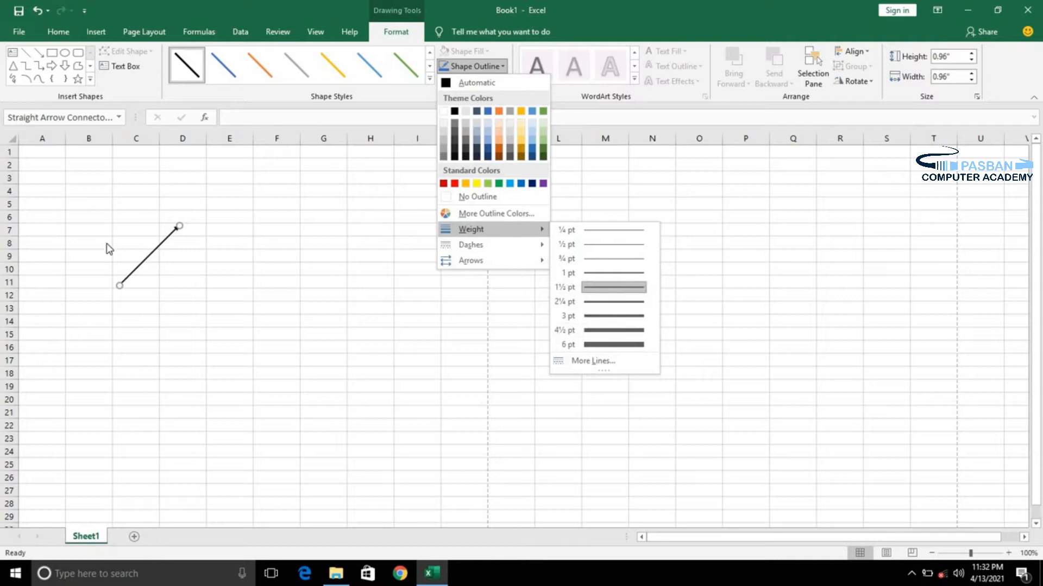
left_click(154, 256)
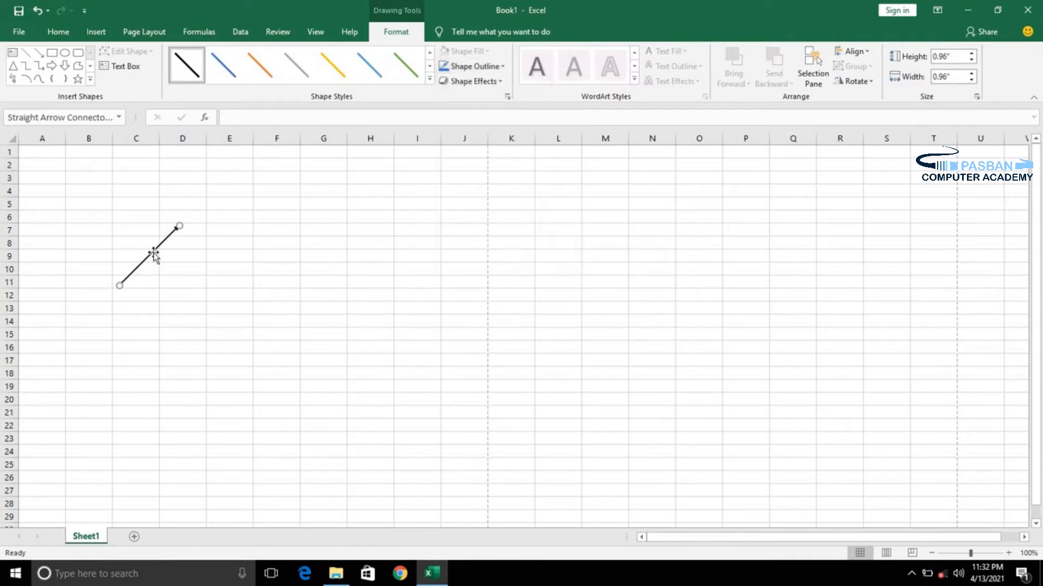
key("Delete")
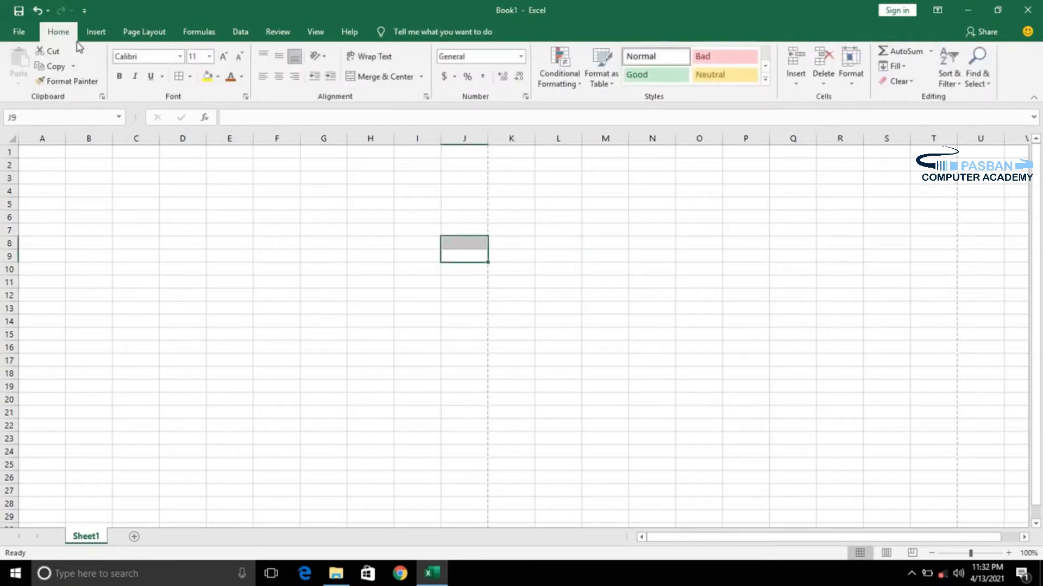
Step: Insert a Basic Process SmartArt graphic from the Process category
left_click(97, 32)
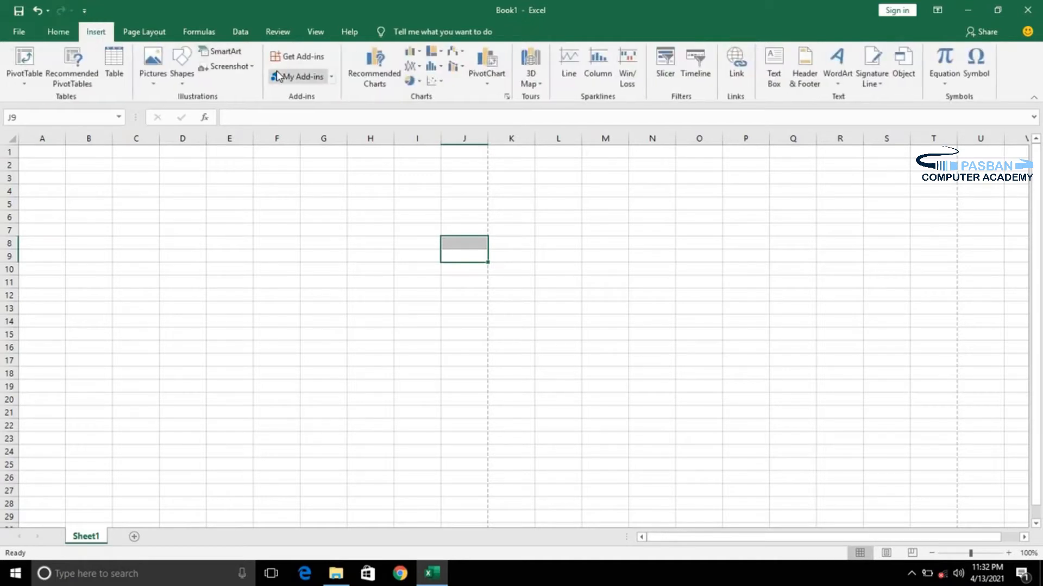
left_click(230, 54)
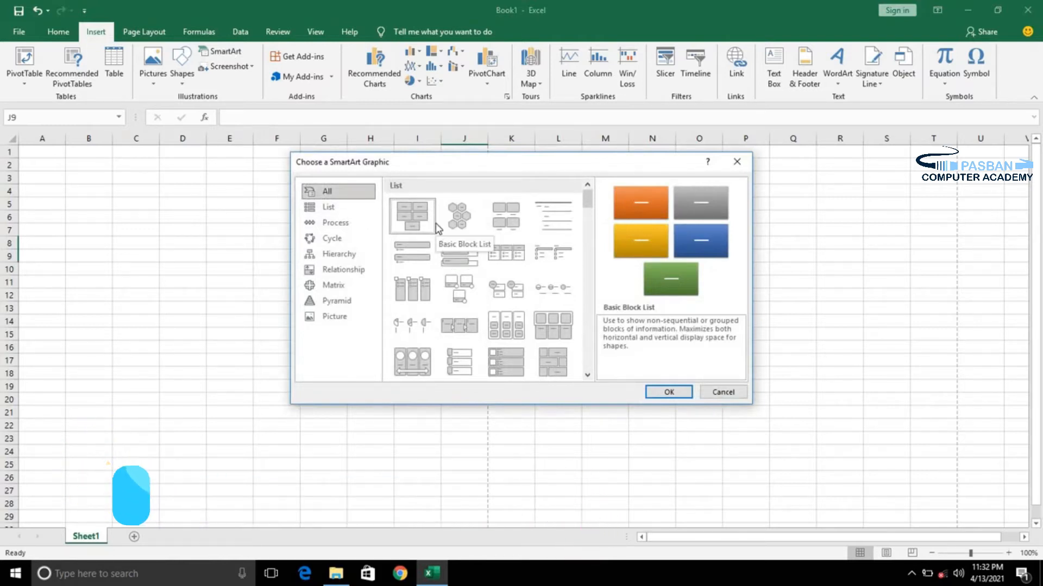
left_click(342, 224)
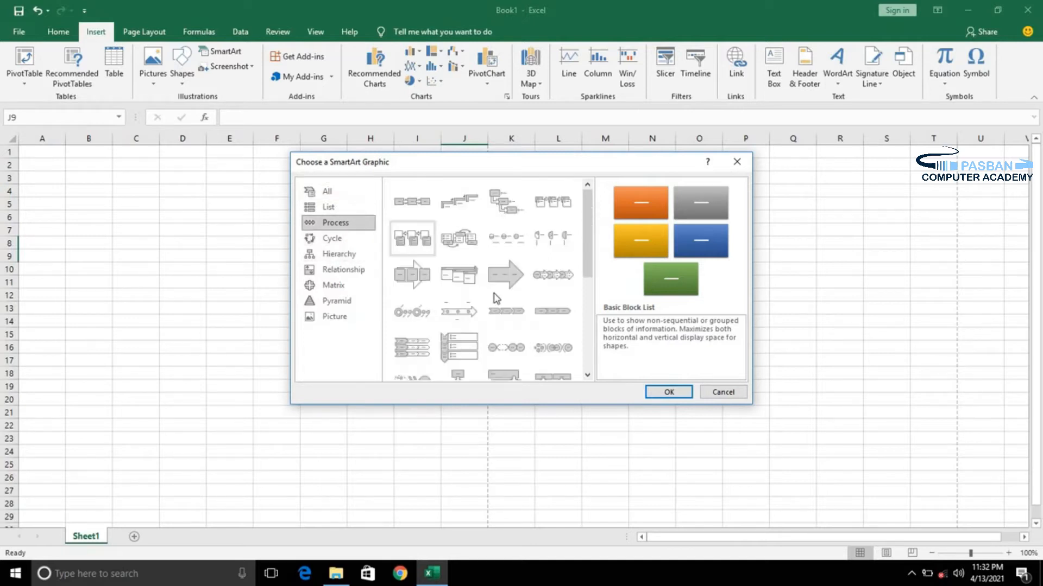
left_click(428, 211)
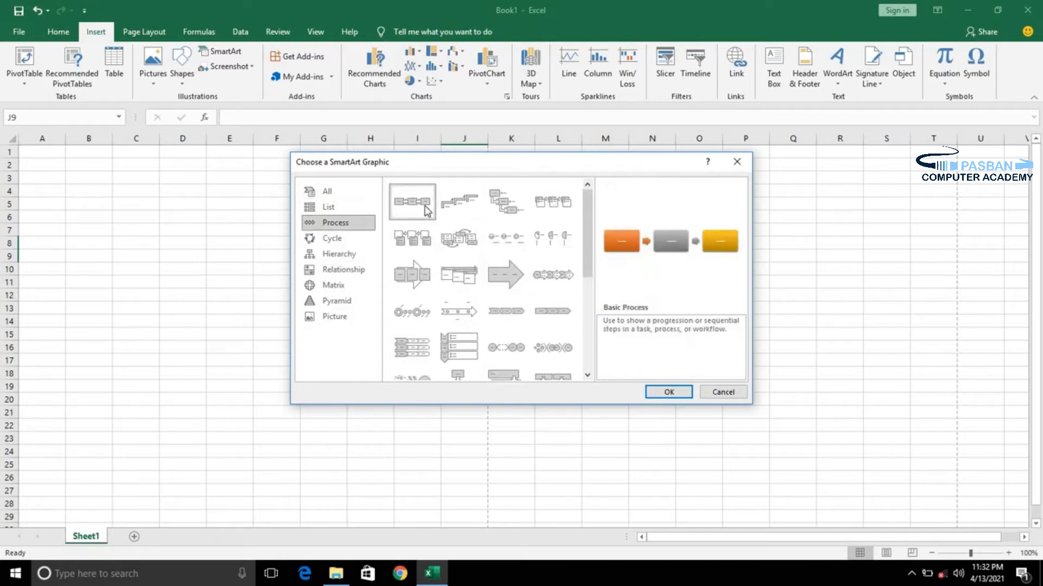
left_click(670, 392)
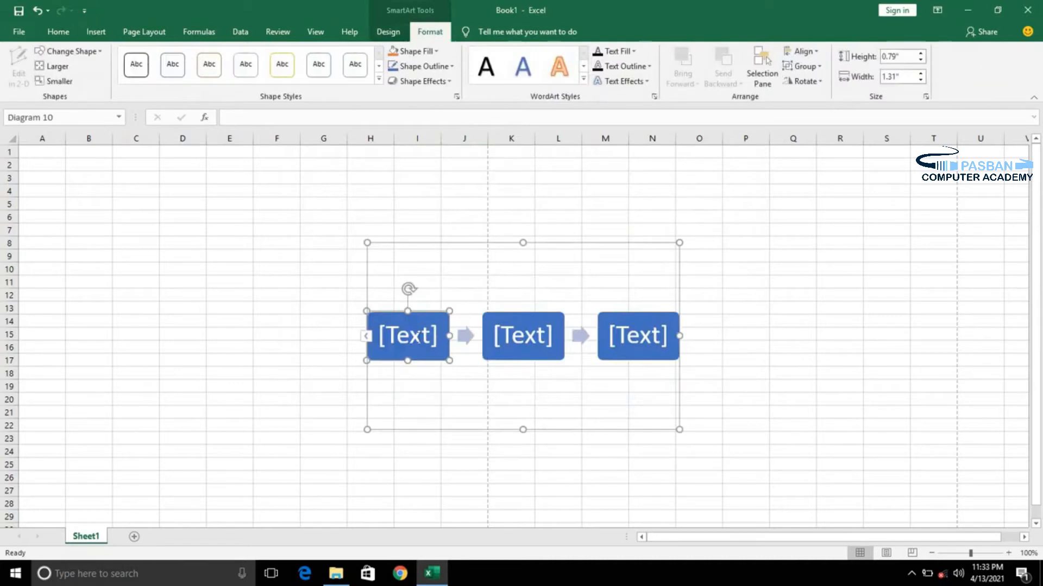
Step: Place the cursor in the first SmartArt box, and delete the whole Basic Process diagram
left_click(418, 337)
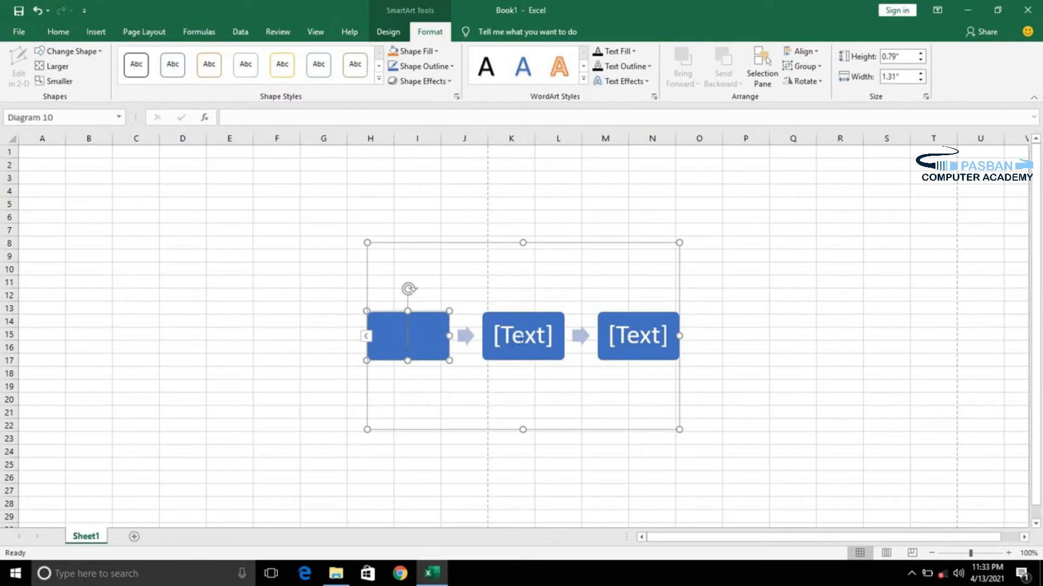
left_click(545, 243)
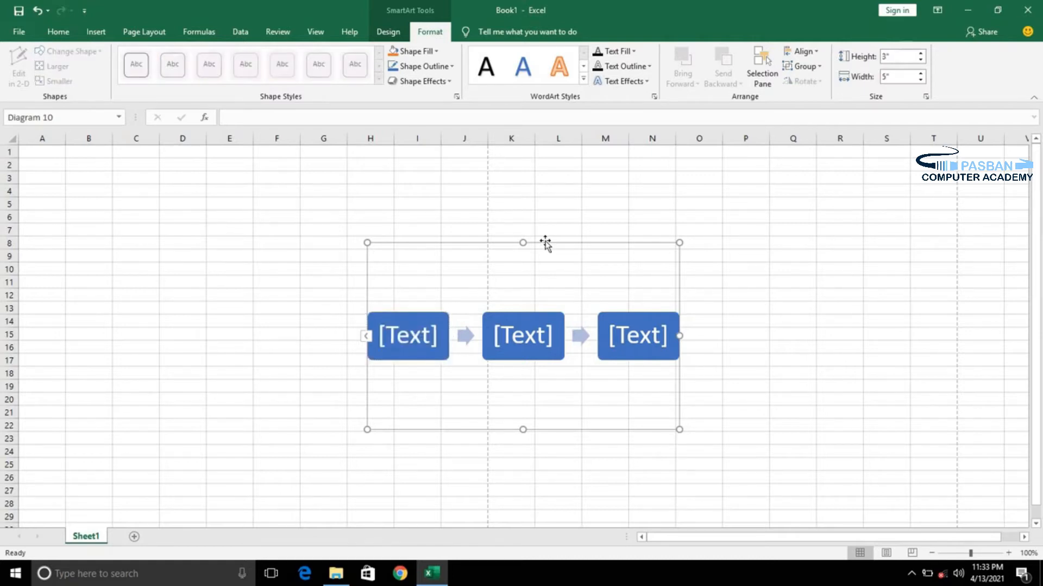
key("Delete")
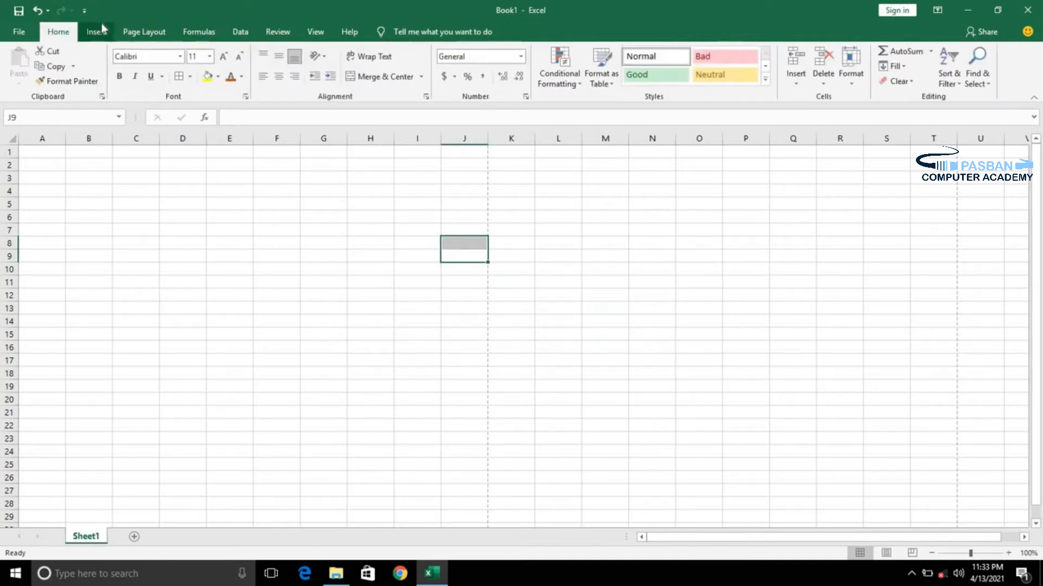
Step: Insert a screen clipping of the Recording folder from the Downloads window, about 1.59" high by 1.57" wide
left_click(102, 25)
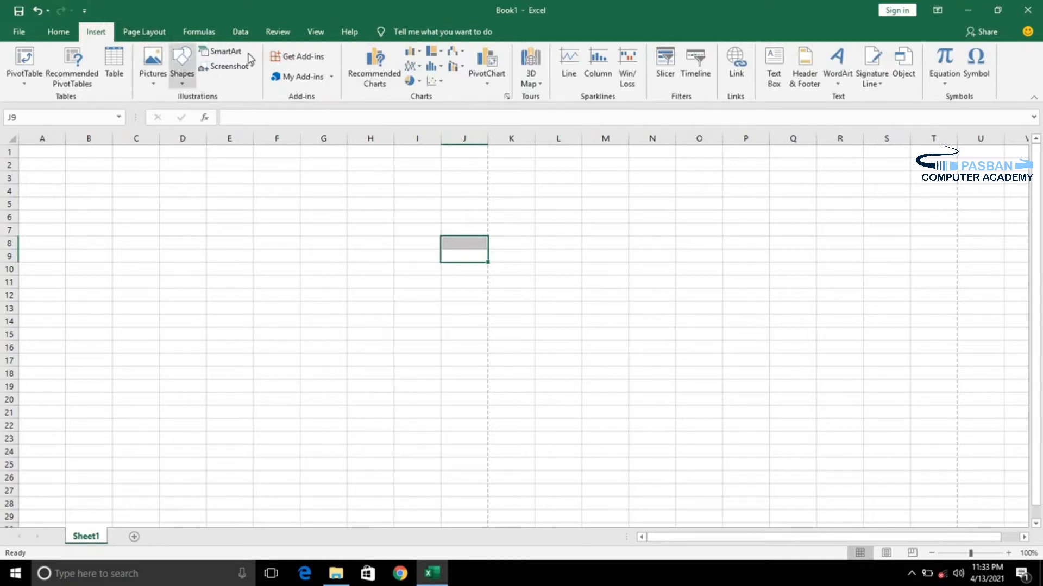
left_click(256, 69)
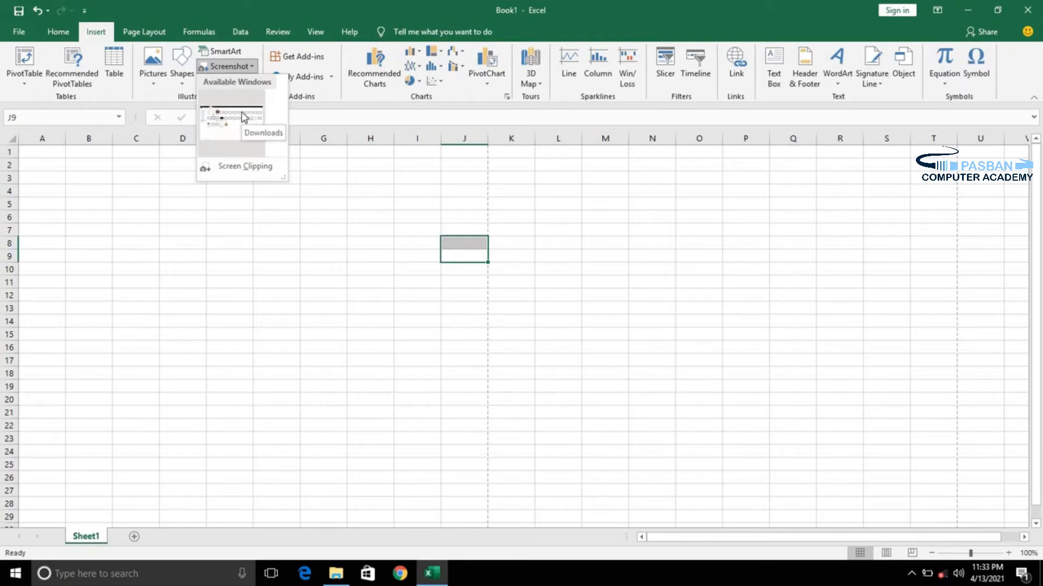
left_click(235, 168)
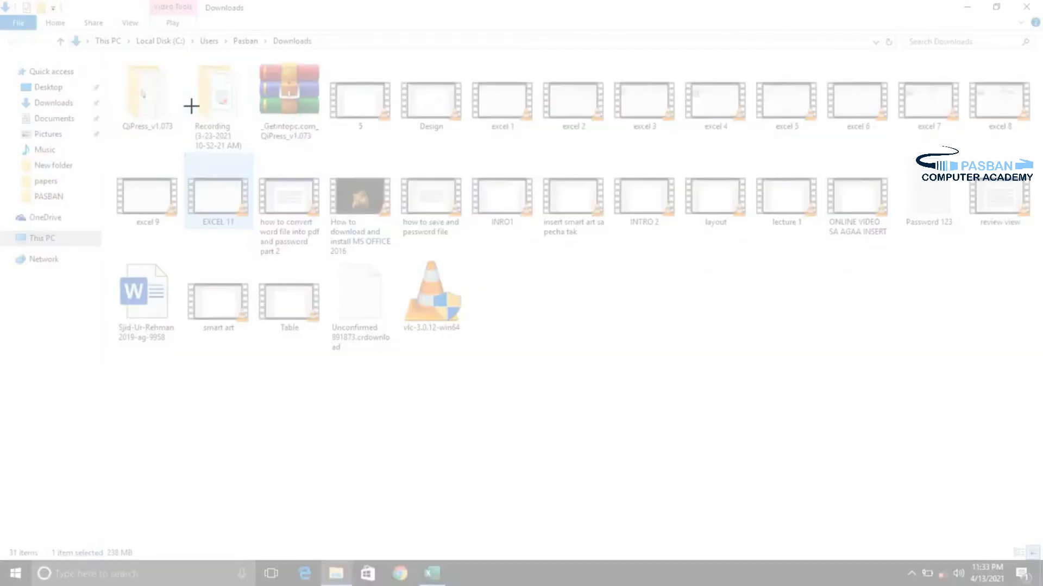
left_click_drag(165, 56, 264, 156)
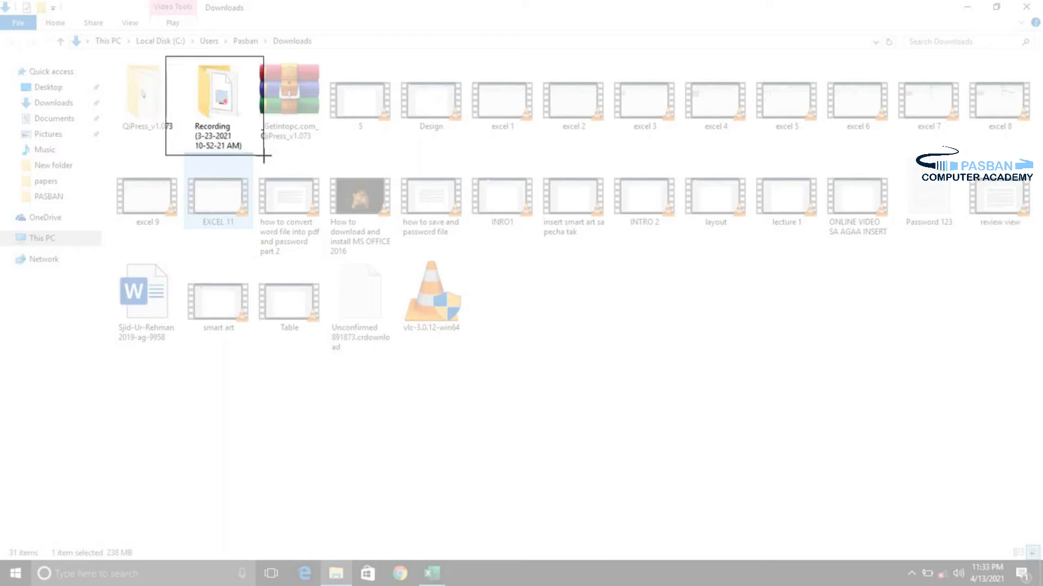
left_click_drag(263, 156, 265, 157)
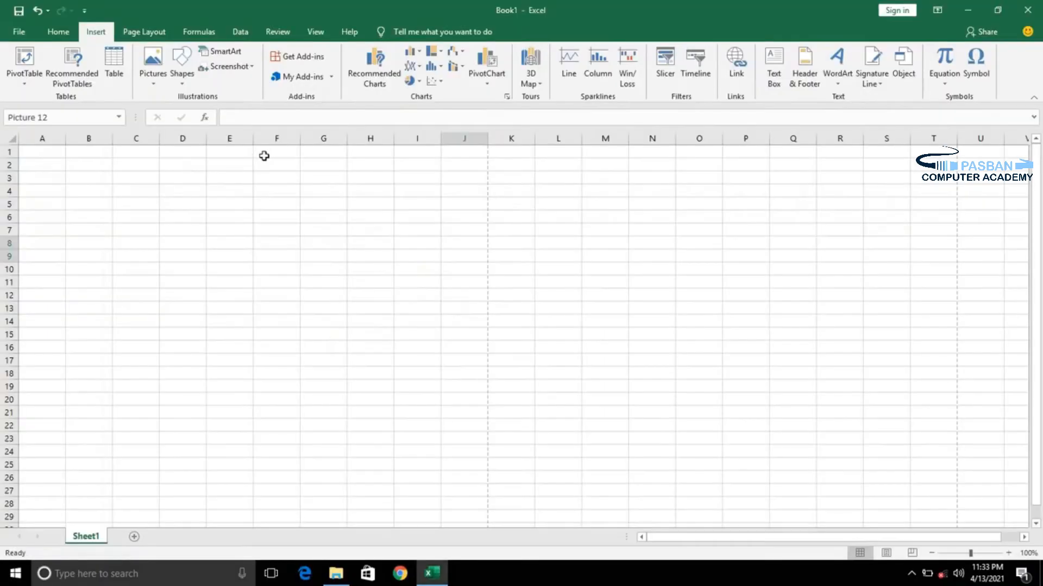
Step: Move the folder clipping to about columns F to G, rows 6 to 13, and delete it from the worksheet
left_click_drag(493, 278, 298, 241)
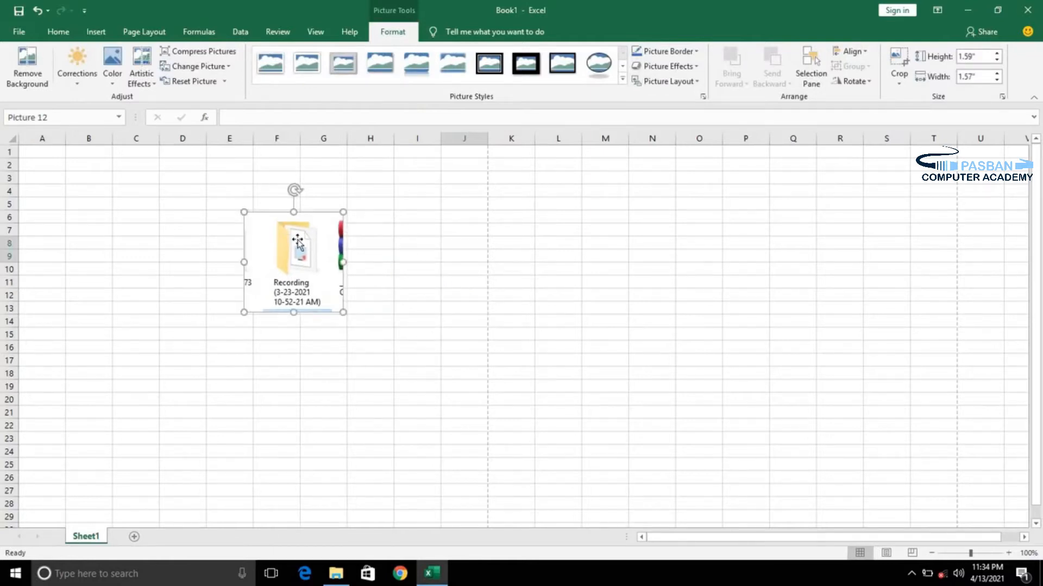
key("Delete")
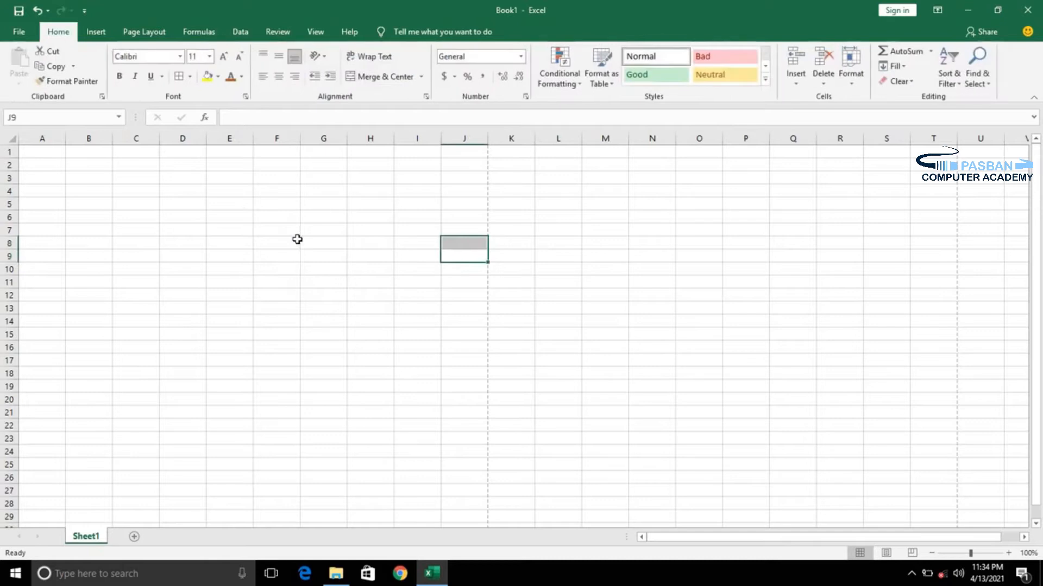
left_click(86, 32)
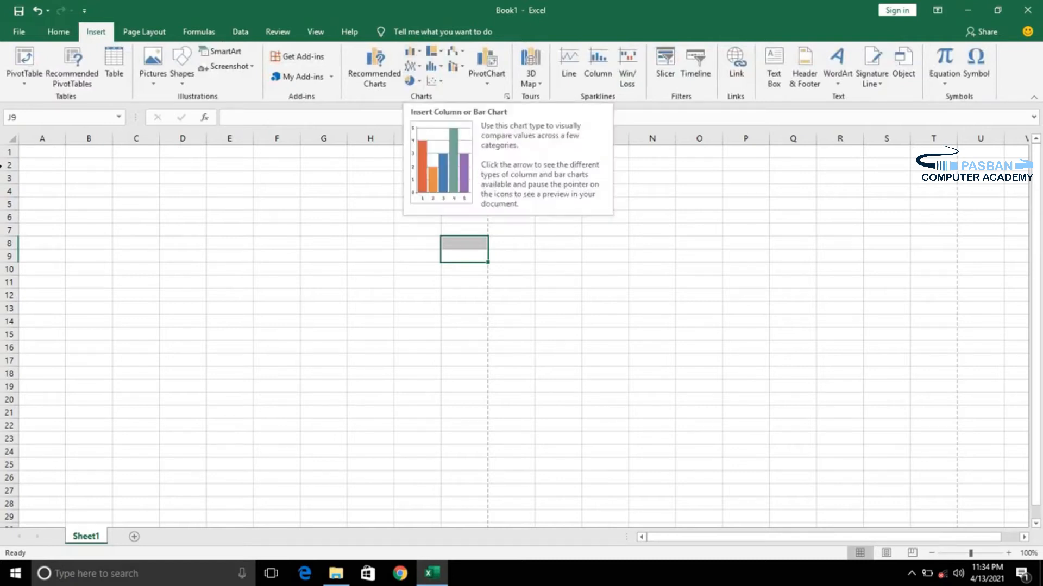
Step: Enter the column headers Name in cell A1 and science in cell B1
left_click(36, 154)
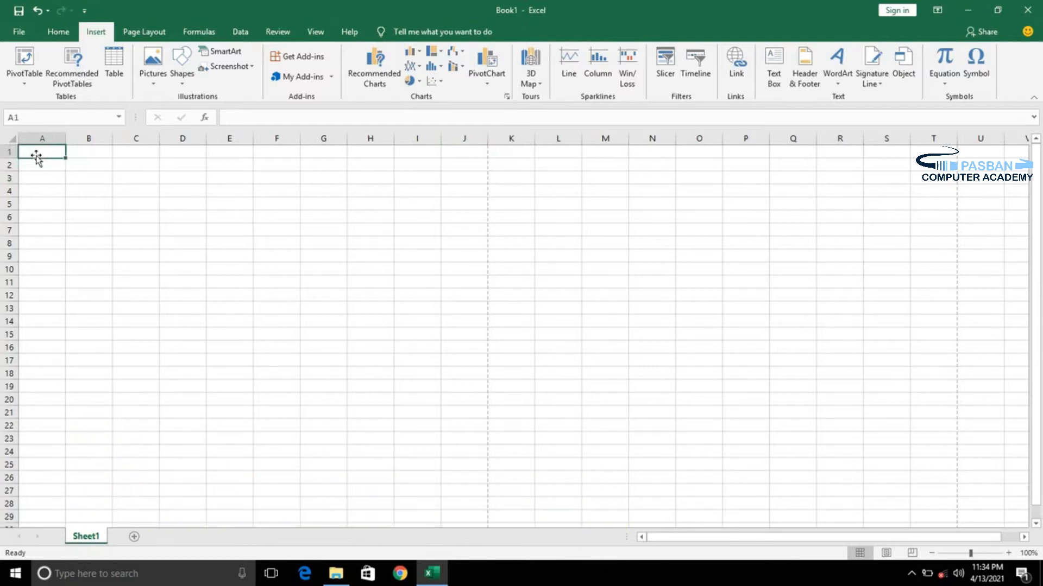
type("Name")
key("Return")
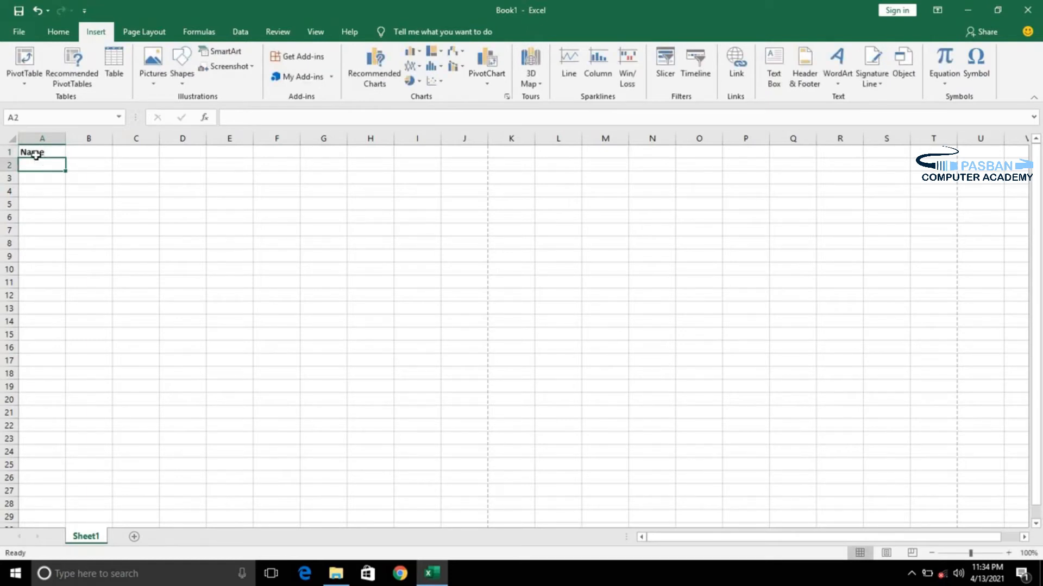
key("Up")
key("Right")
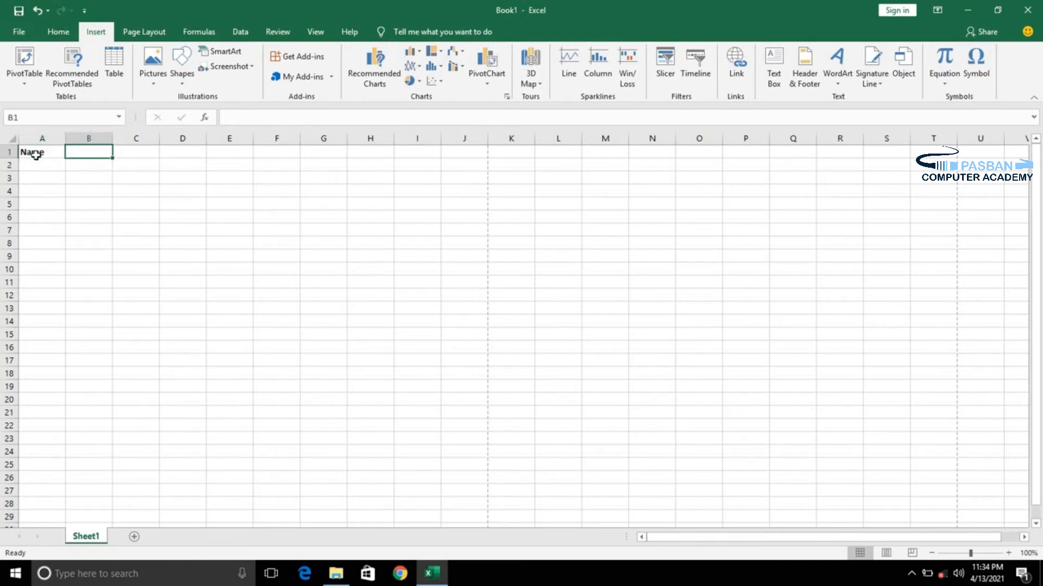
type("sci")
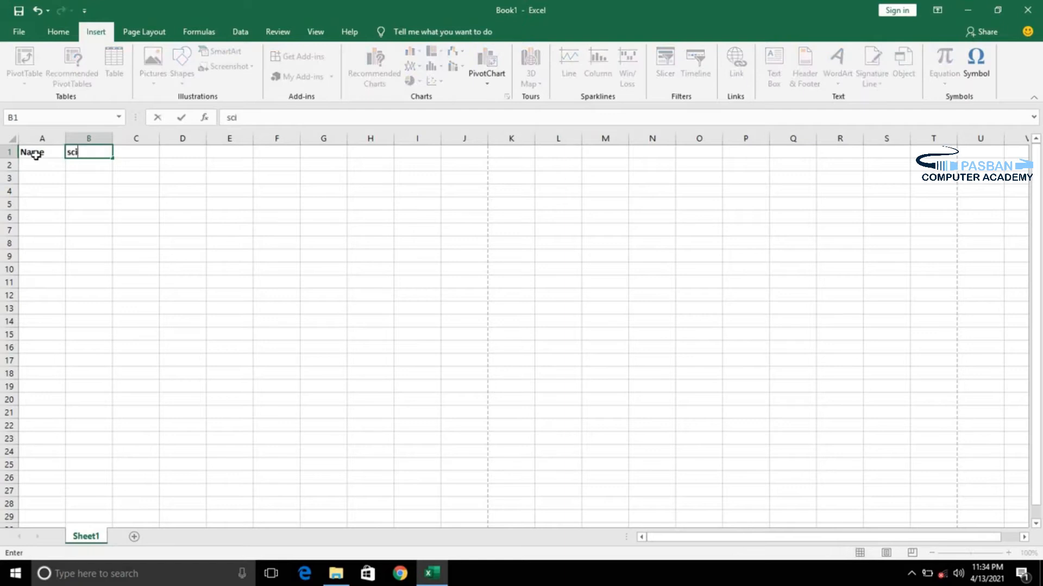
type("cc")
key("BackSpace")
type("ence")
key("Return")
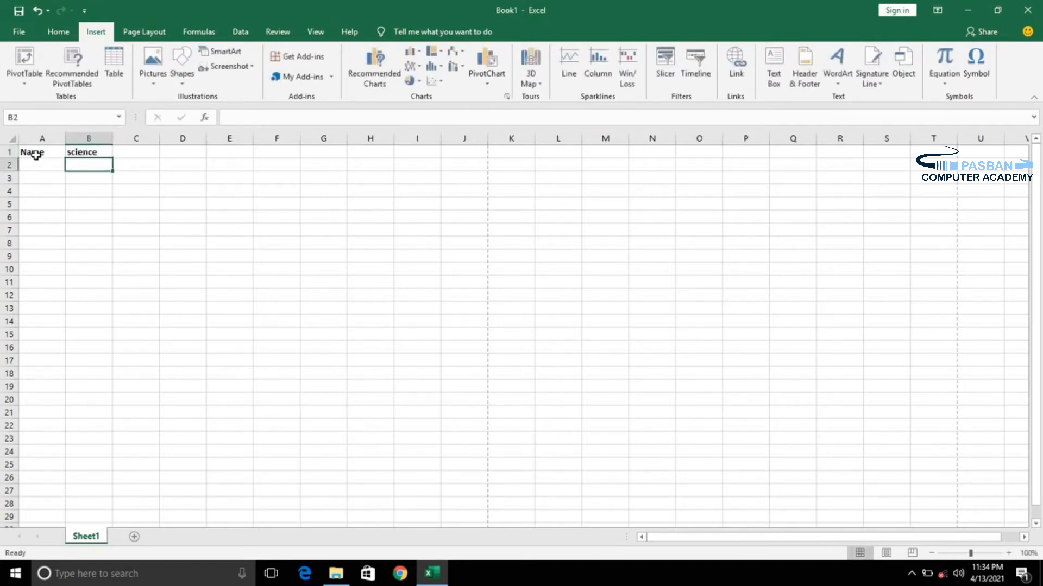
Step: Add the column headers Math in cell C1 and Urdu in cell D1
key("Right")
key("Up")
type("Math")
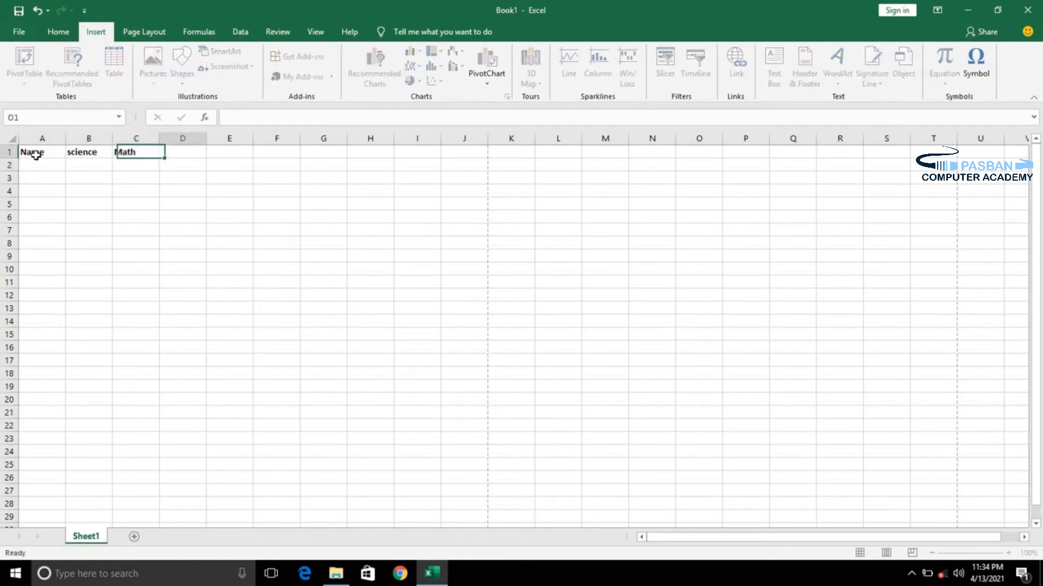
key("Tab")
type("Urdu")
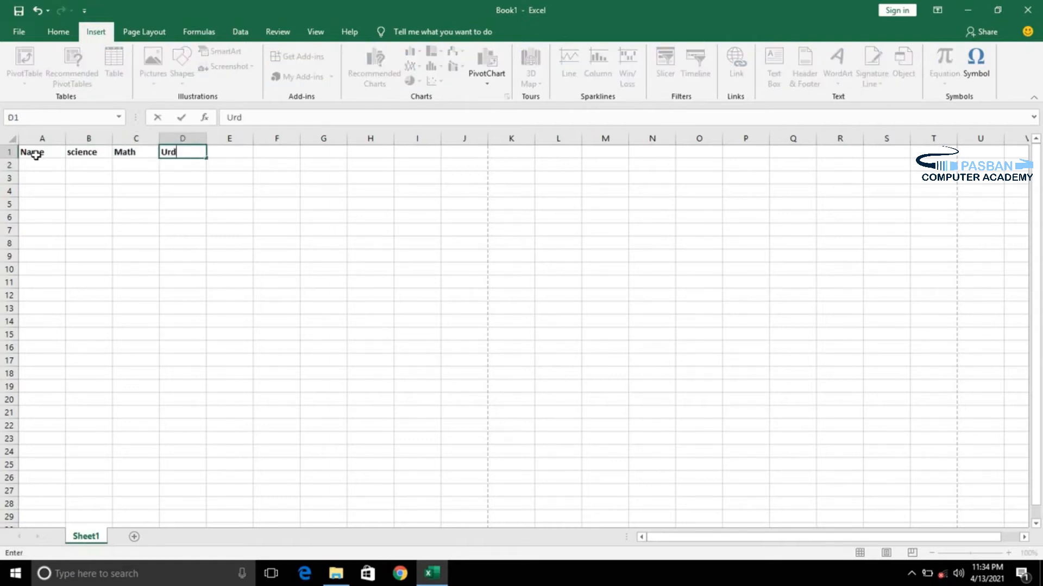
key("Return")
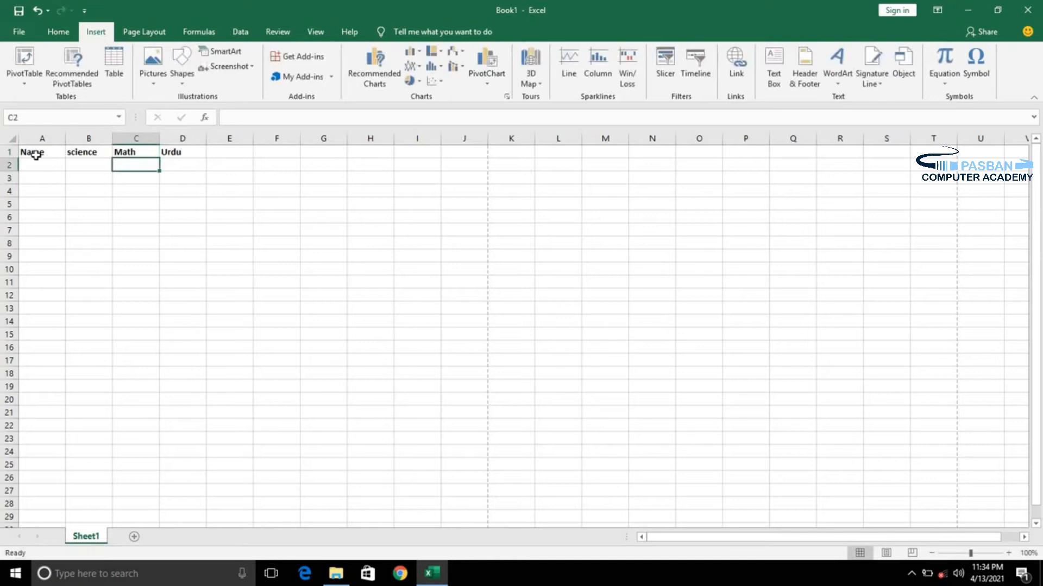
Step: Fill cells A2 to A6 with five students' first names, one per row
key("Left")
key("Left")
type("Ali")
key("Return")
type("hassan")
key("Return")
type("hussai")
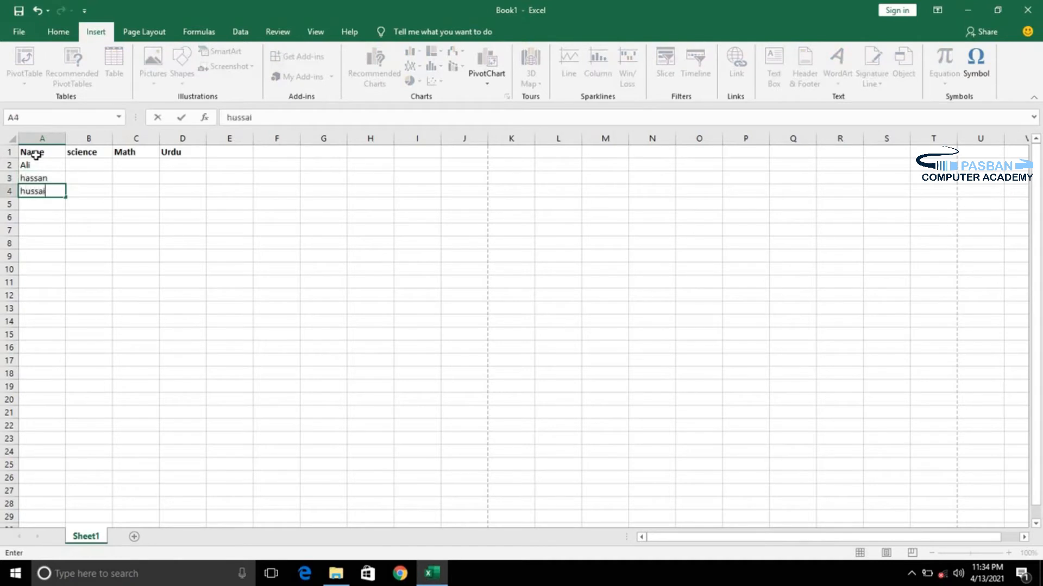
type("n")
key("Return")
type("sadaqat")
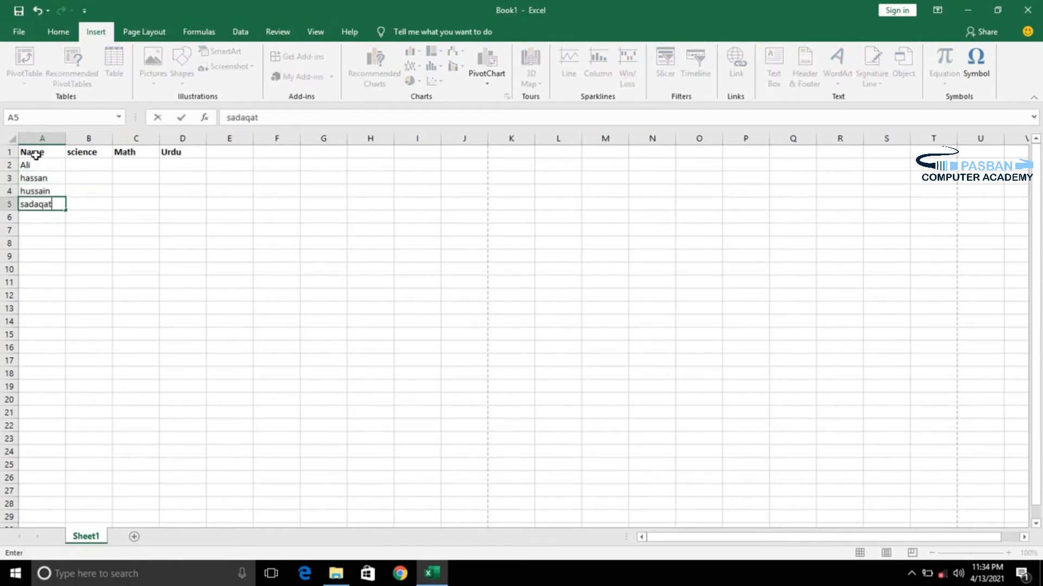
key("Return")
type("amir")
key("Tab")
Step: Enter the first student's marks in row 2: 56 for science, 98 for Math and 78 for Urdu
key("Up")
key("Up")
key("Up")
key("Up")
type("56")
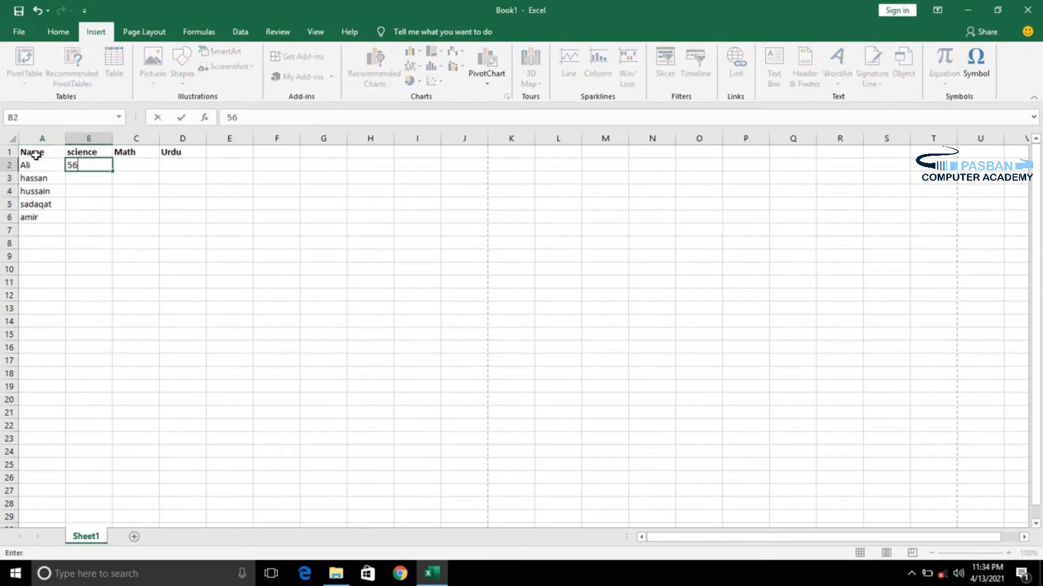
key("Tab")
type("98")
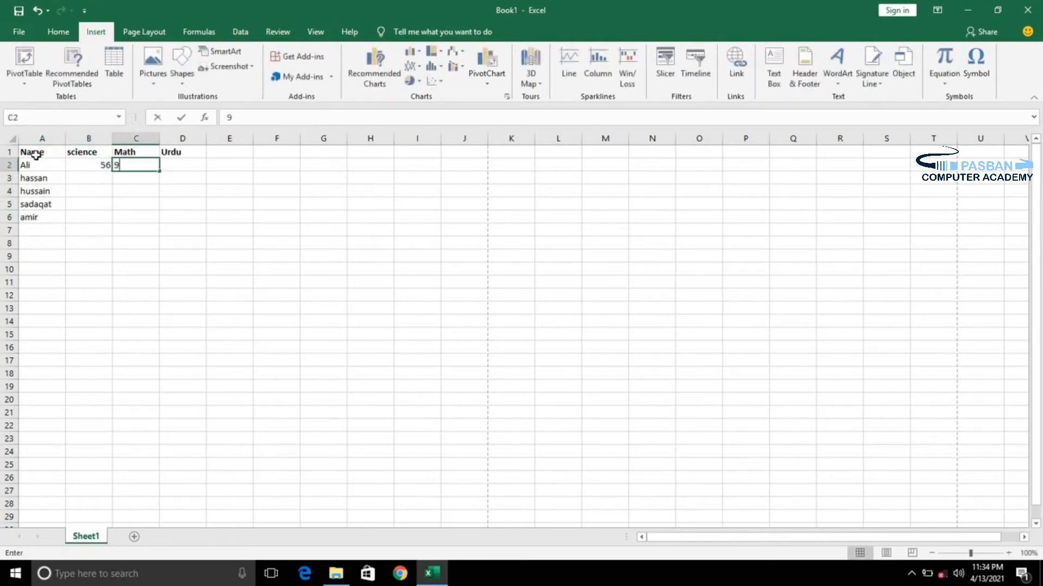
key("Tab")
type("78")
key("Tab")
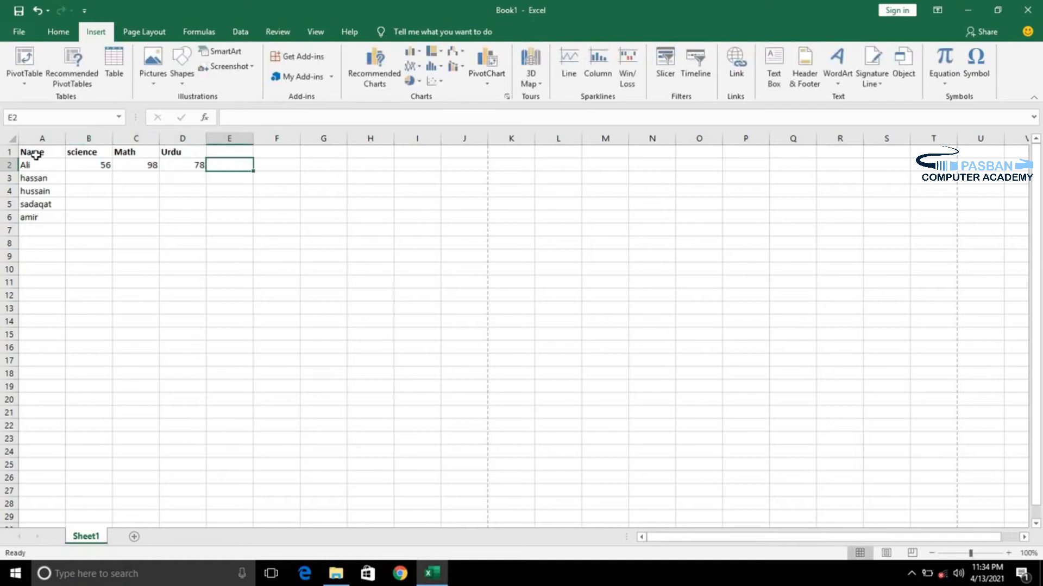
Step: Enter the second student's marks in row 3: 89 for science, 87 for Math and 67 for Urdu
key("shift+Tab")
key("Return")
type("89")
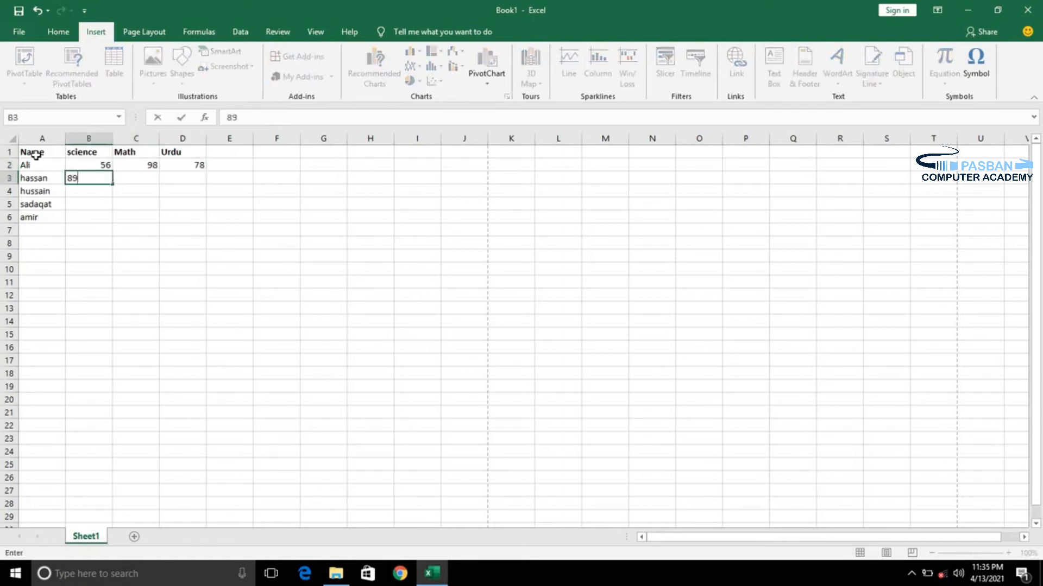
key("Tab")
type("87")
key("Tab")
type("67")
key("Tab")
Step: Enter the third student's marks in row 4: 67 for science, 87 for Math and 98 for Urdu
key("shift+Tab")
key("shift+Tab")
key("shift+Tab")
key("Return")
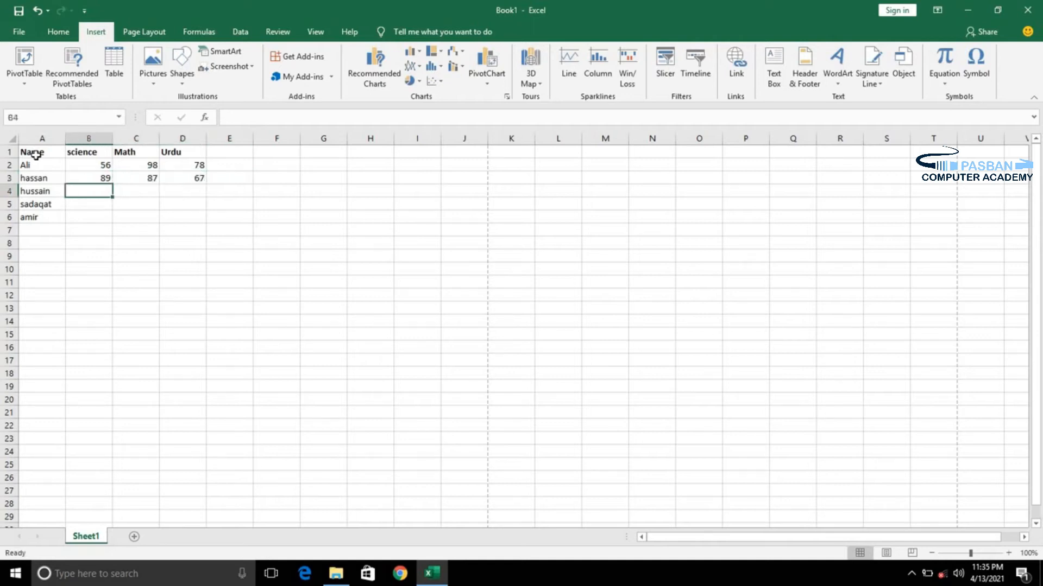
type("67")
key("Tab")
type("87")
key("Tab")
type("98")
key("Tab")
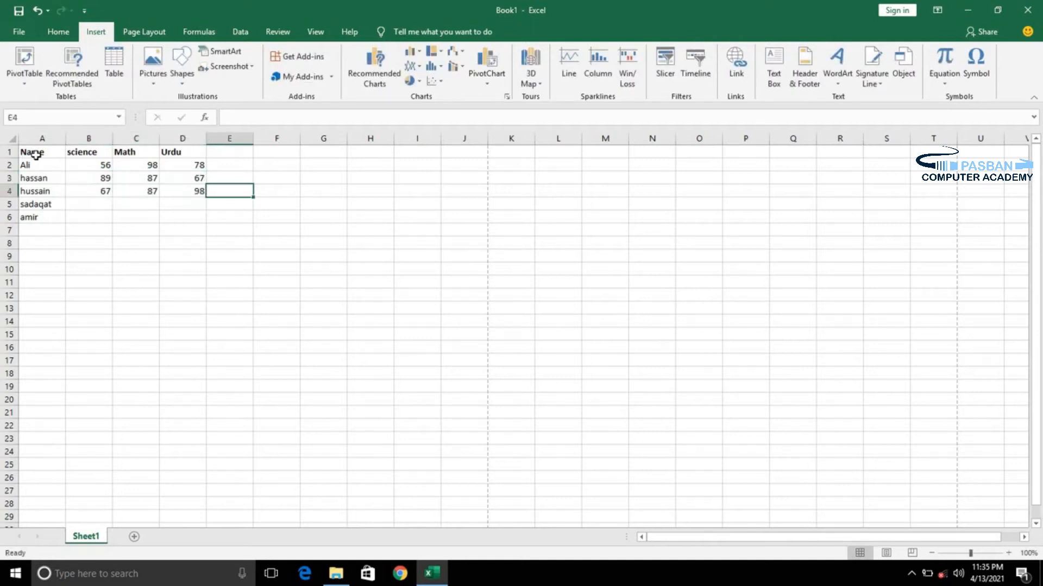
Step: Enter the fourth student's marks in row 5: 67 for science, 98 for Math and 78 for Urdu
key("shift+Tab")
key("shift+Tab")
key("shift+Tab")
key("Return")
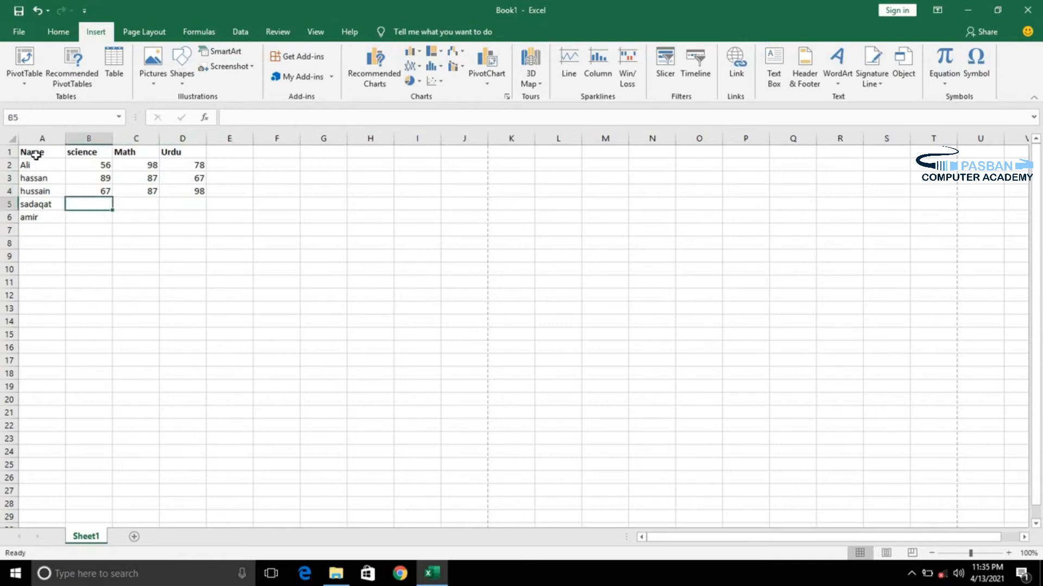
type("67")
key("Tab")
type("98")
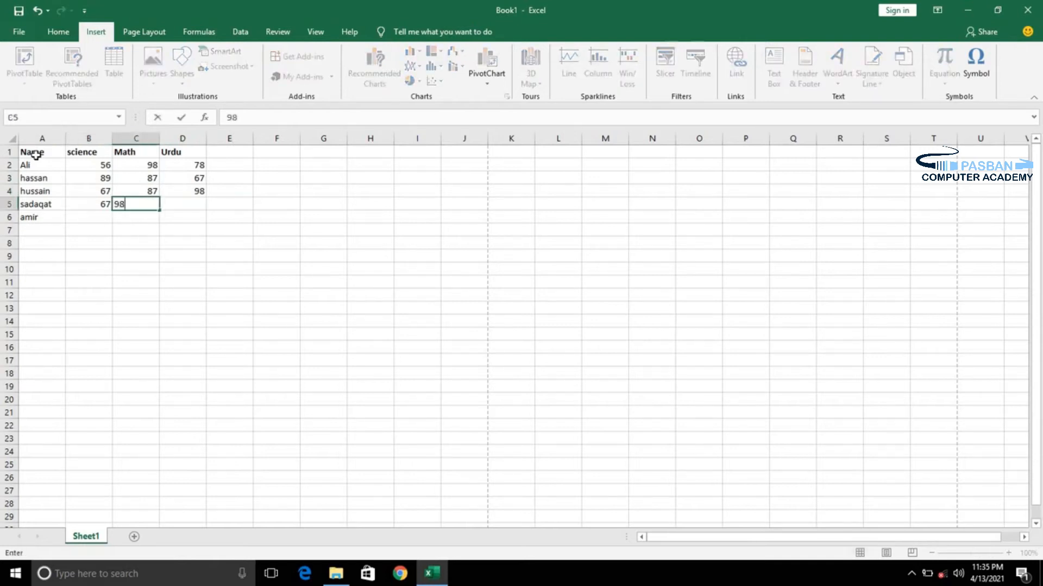
key("Tab")
type("78")
key("Tab")
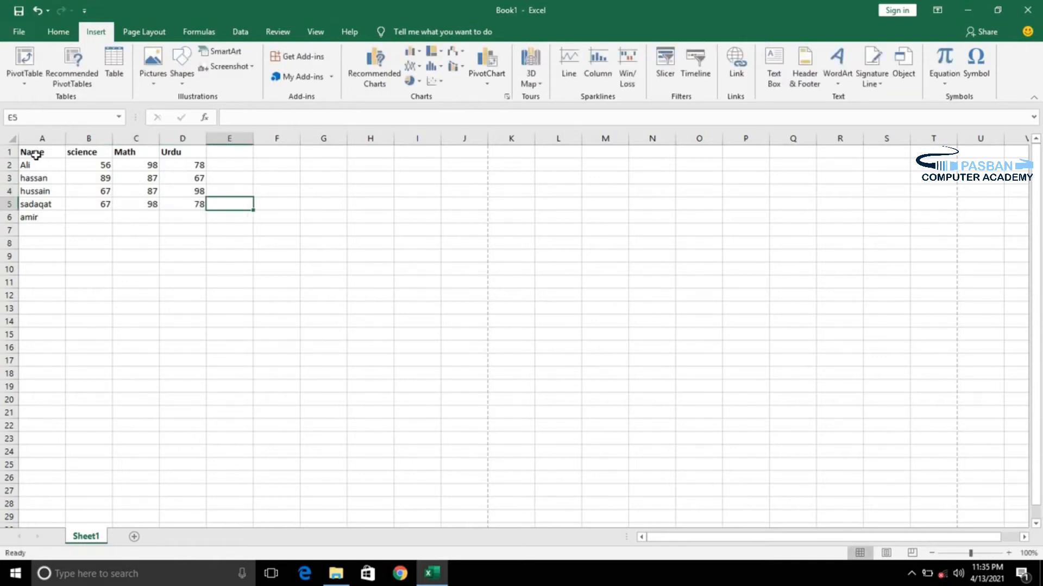
Step: Enter the fifth student's marks in row 6: 78 for science, 98 for Math and 78 for Urdu
key("shift+Tab")
key("shift+Tab")
key("shift+Tab")
key("Return")
type("78")
key("Tab")
type("98")
key("Tab")
type("78")
key("Tab")
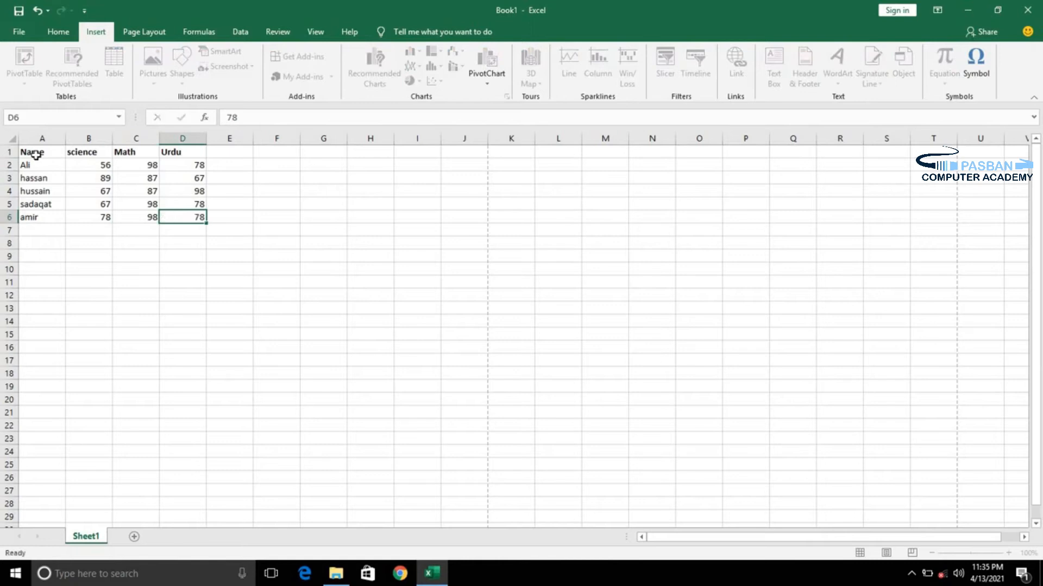
Step: Insert a 2-D Line with Markers chart from the marks table in A1:D6
left_click(34, 152)
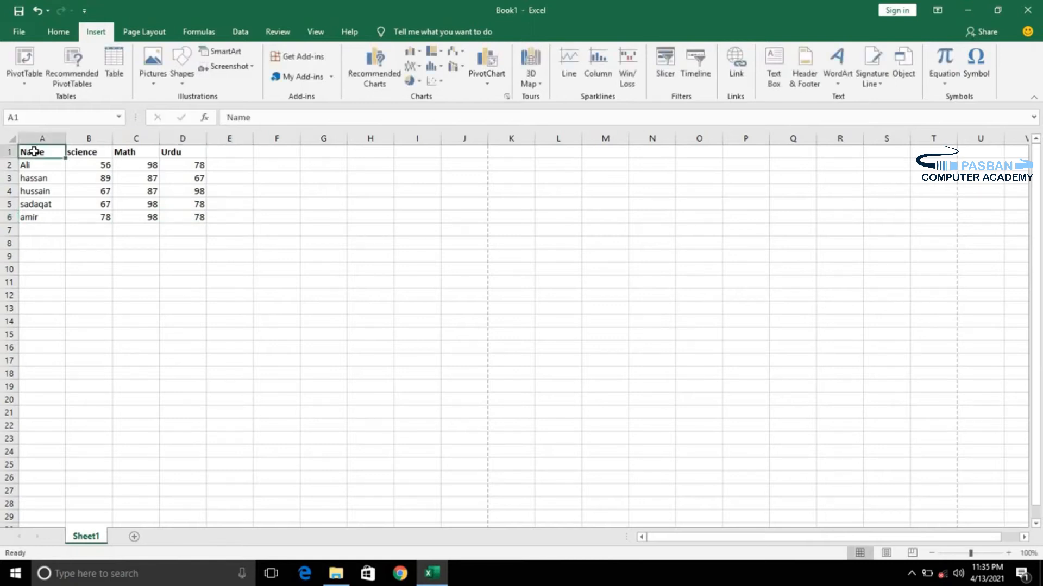
key("shift+Down")
key("shift+Right")
key("shift+Right")
key("shift+Right")
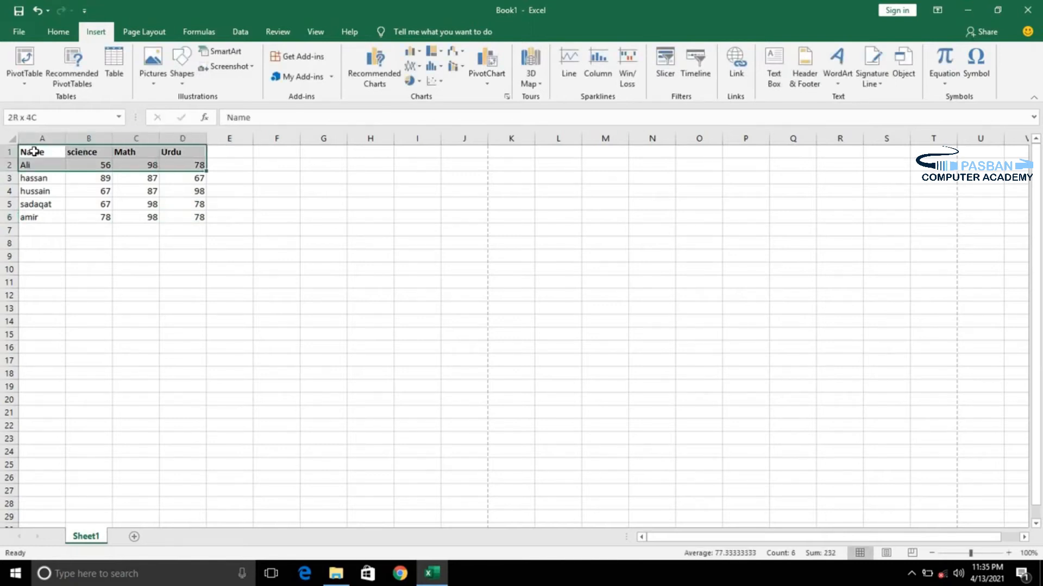
key("shift+Down")
key("shift+Down")
key("shift+Down")
key("shift+Down")
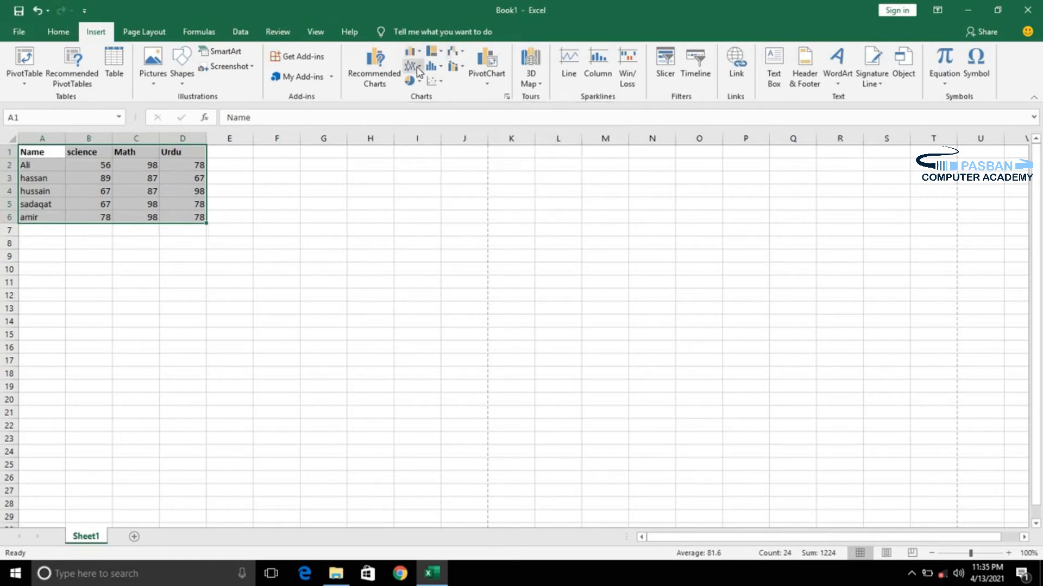
left_click(415, 66)
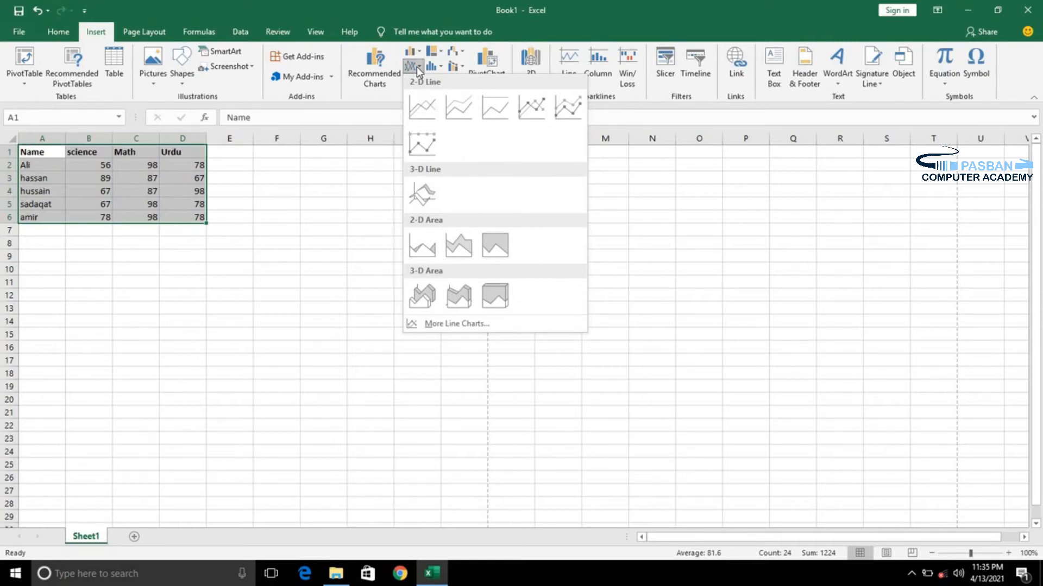
left_click(529, 106)
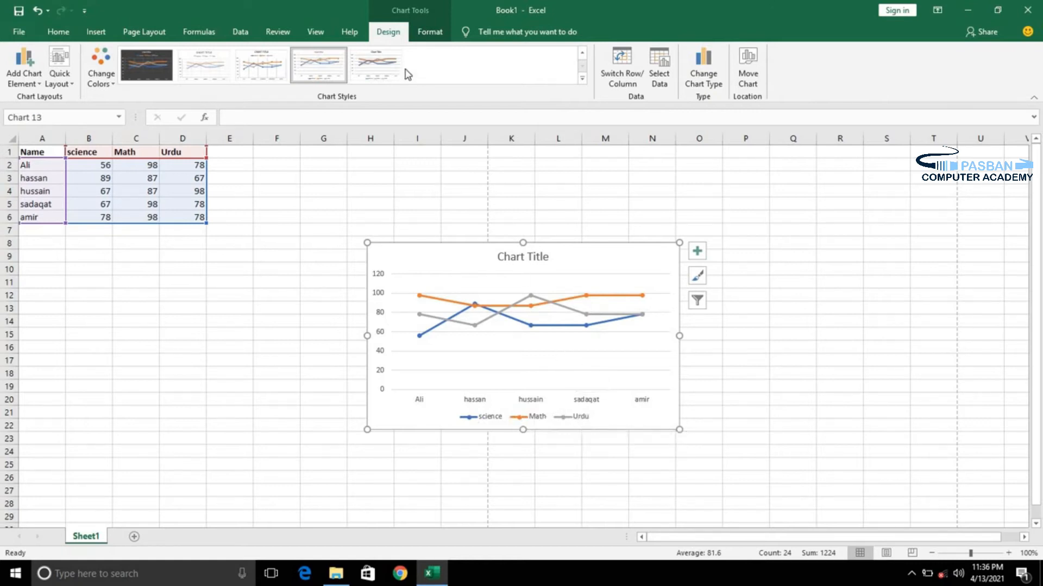
Step: Recolor the line chart with the grey Monochromatic palette, and delete the chart from the worksheet
left_click(428, 36)
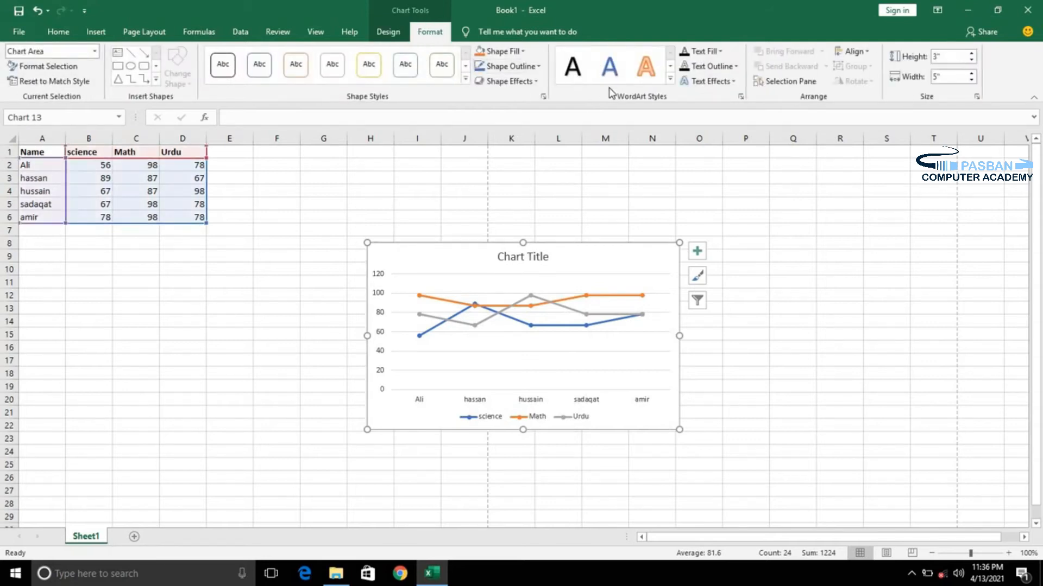
left_click(387, 32)
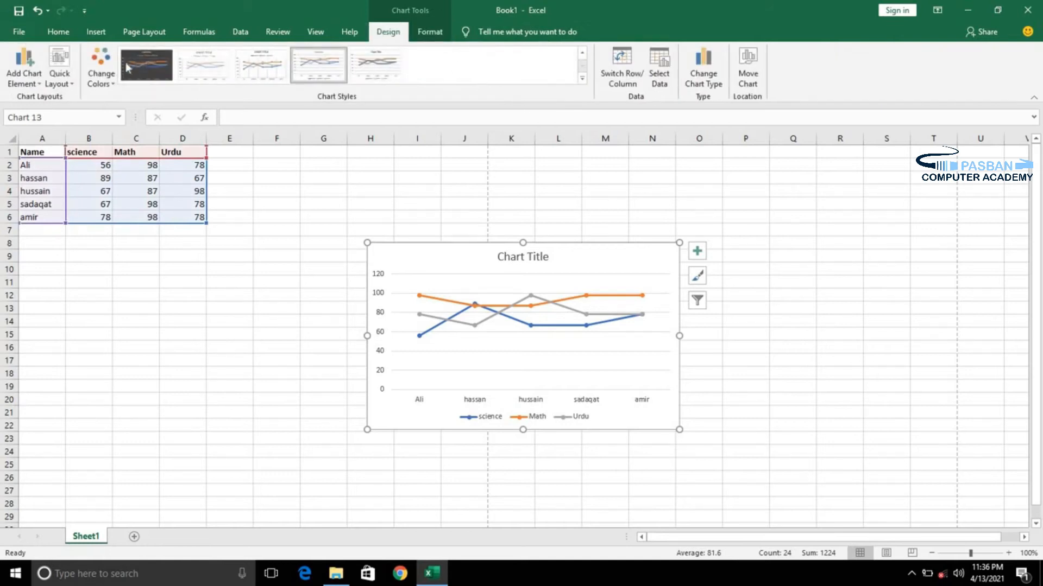
left_click(101, 76)
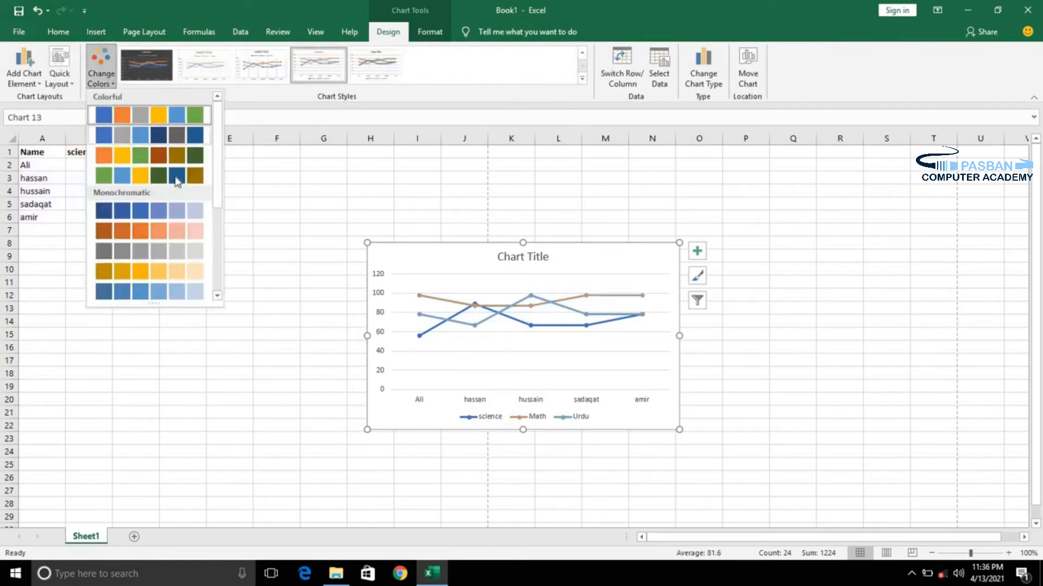
left_click(163, 248)
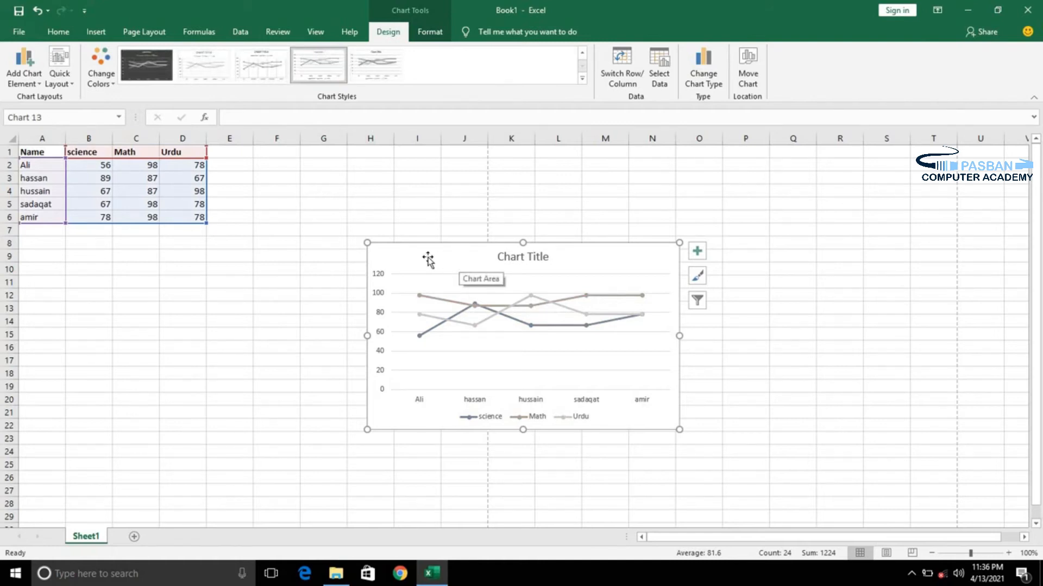
key("Delete")
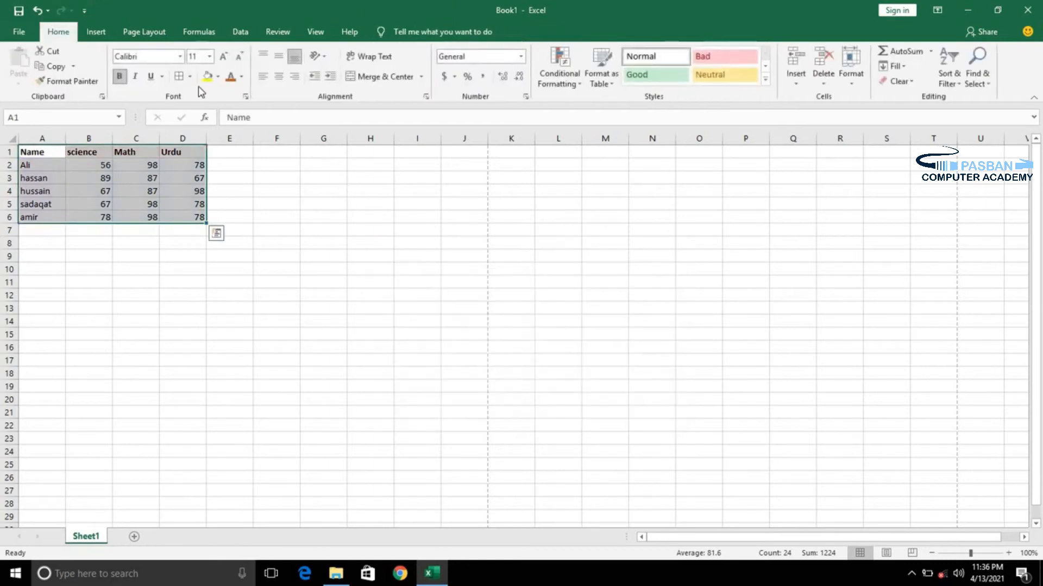
Step: Enter a person's first name in capitals in cell G5, and select that cell again
left_click(108, 36)
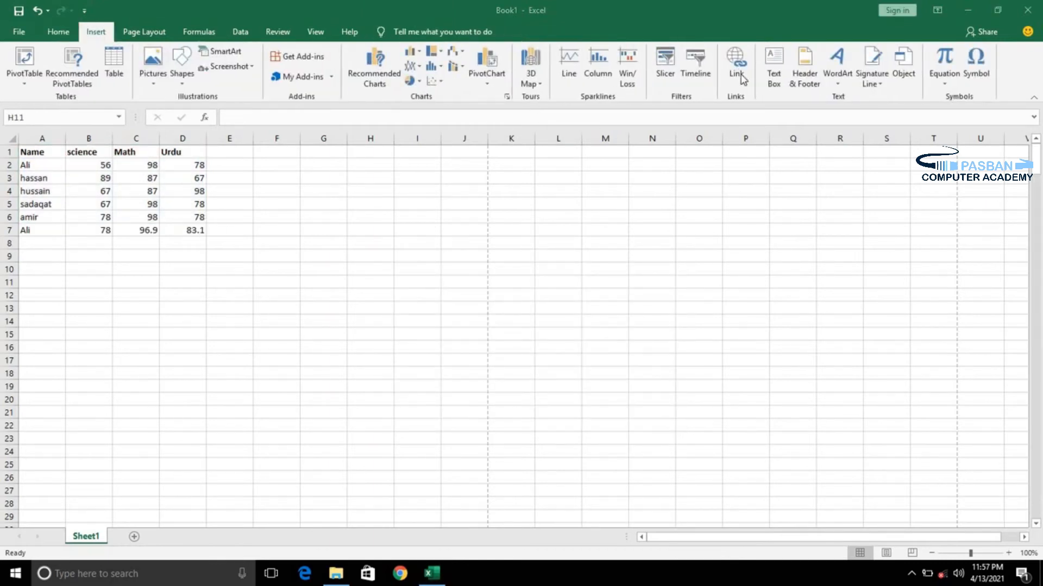
left_click(307, 204)
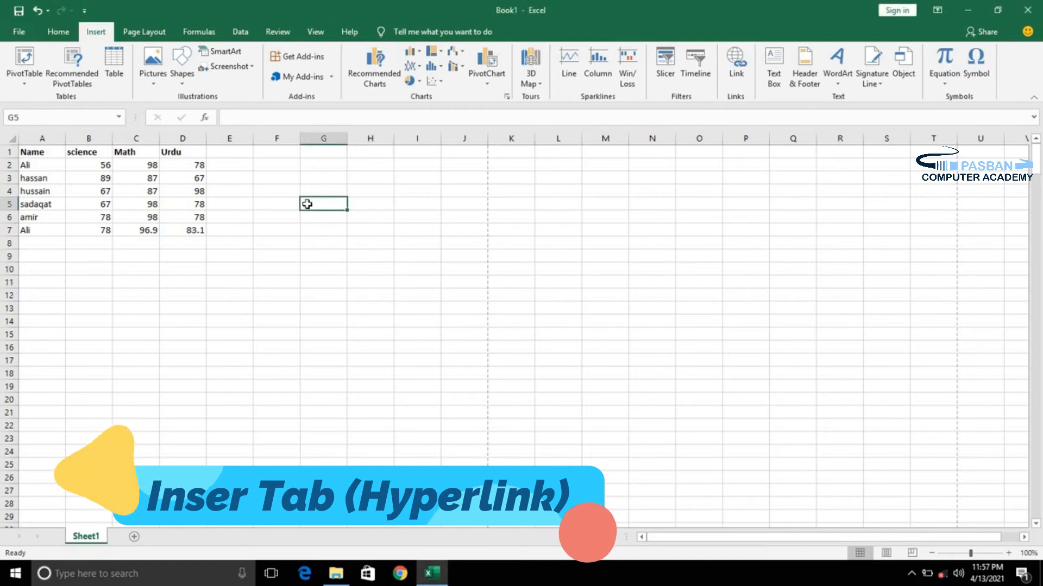
type("AHMAD")
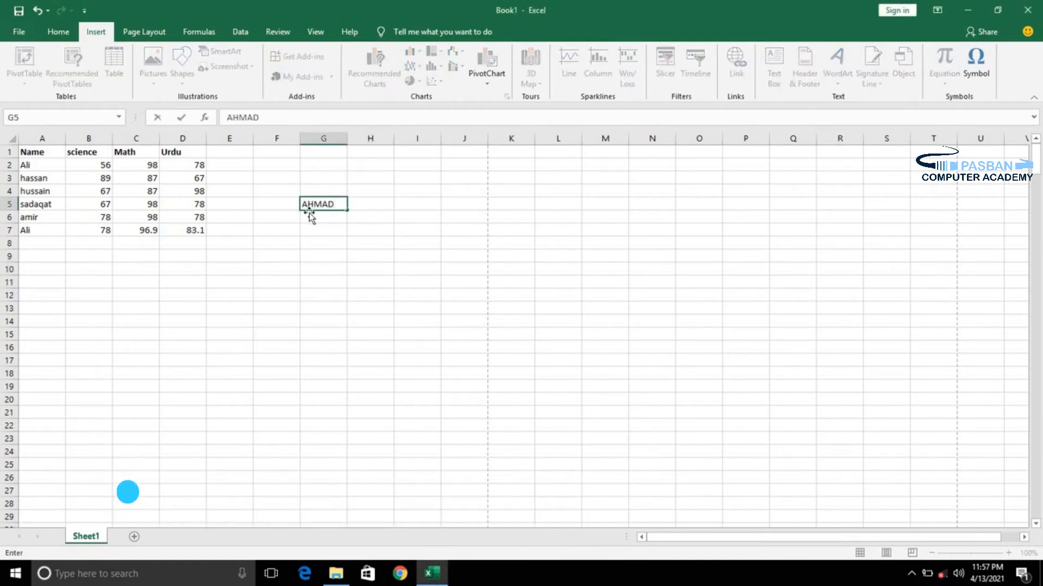
left_click(314, 225)
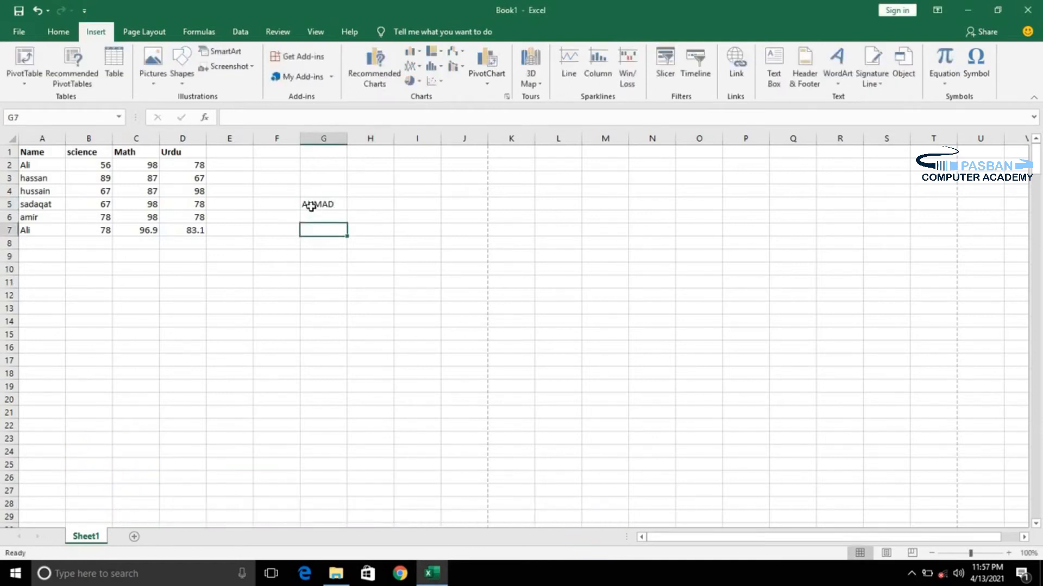
left_click(310, 206)
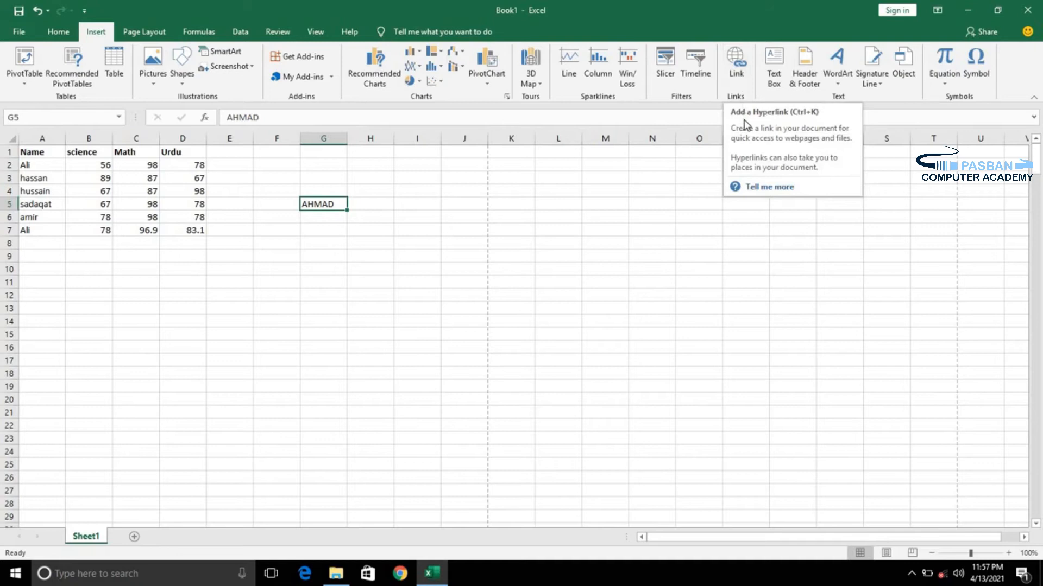
Step: Insert a hyperlink on cell G5 that links to the existing file ali 1.pdf on the Desktop
left_click(742, 71)
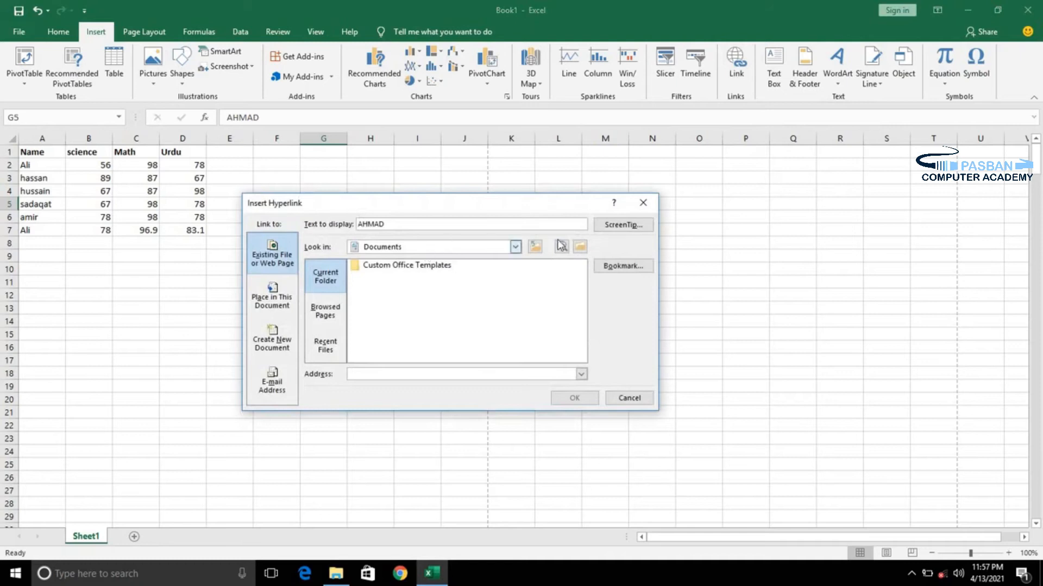
left_click(515, 248)
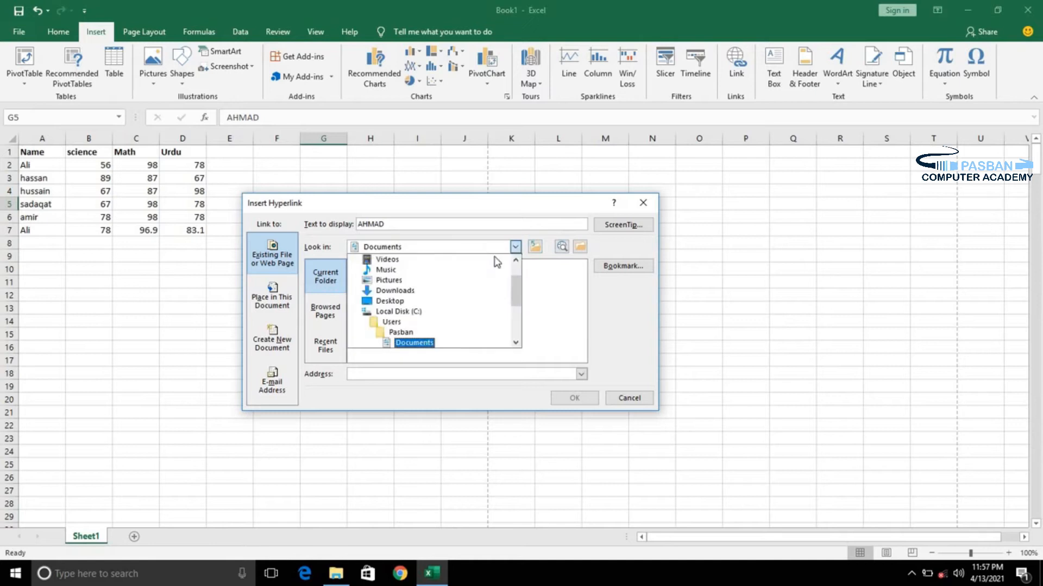
left_click(398, 301)
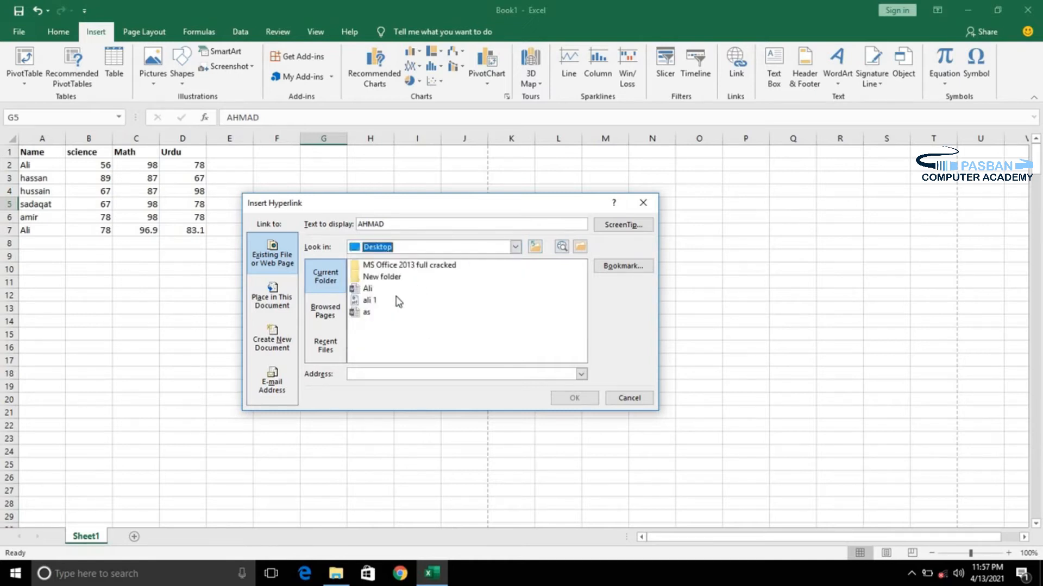
left_click(366, 304)
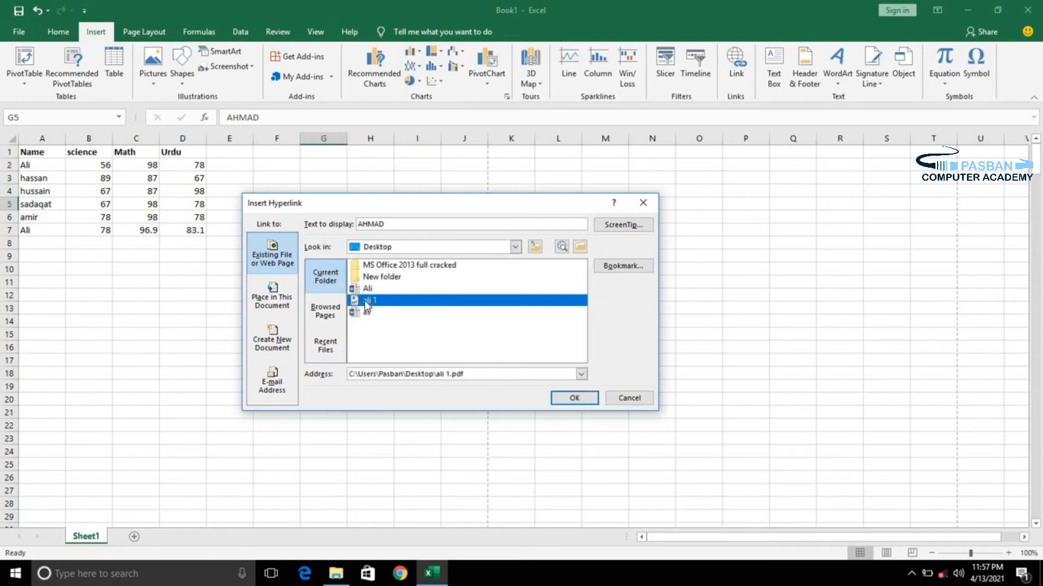
left_click(574, 397)
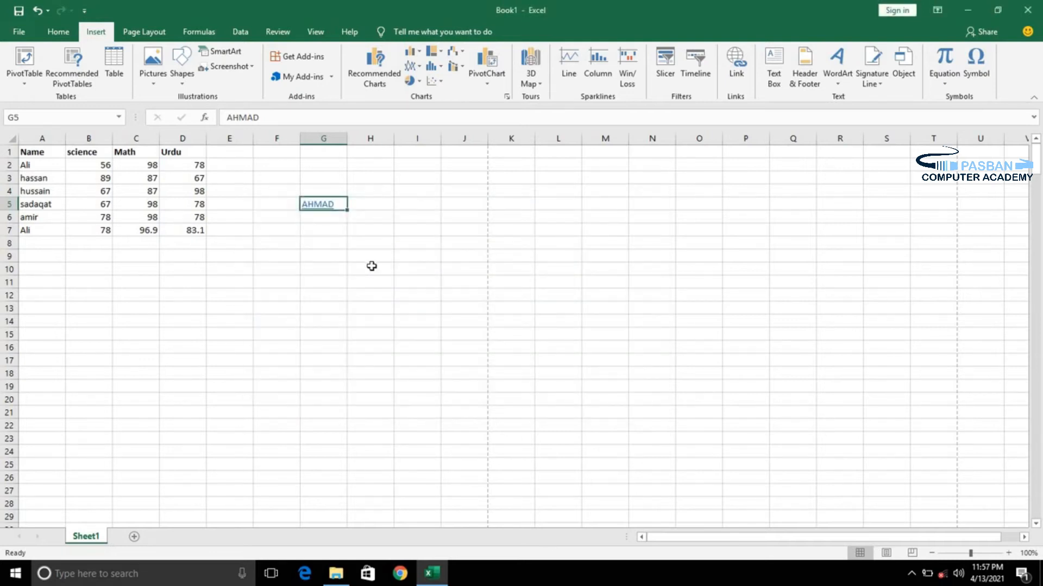
Step: Test the hyperlink in G5 by opening and closing its linked PDF, and clear the cell's content
left_click(319, 220)
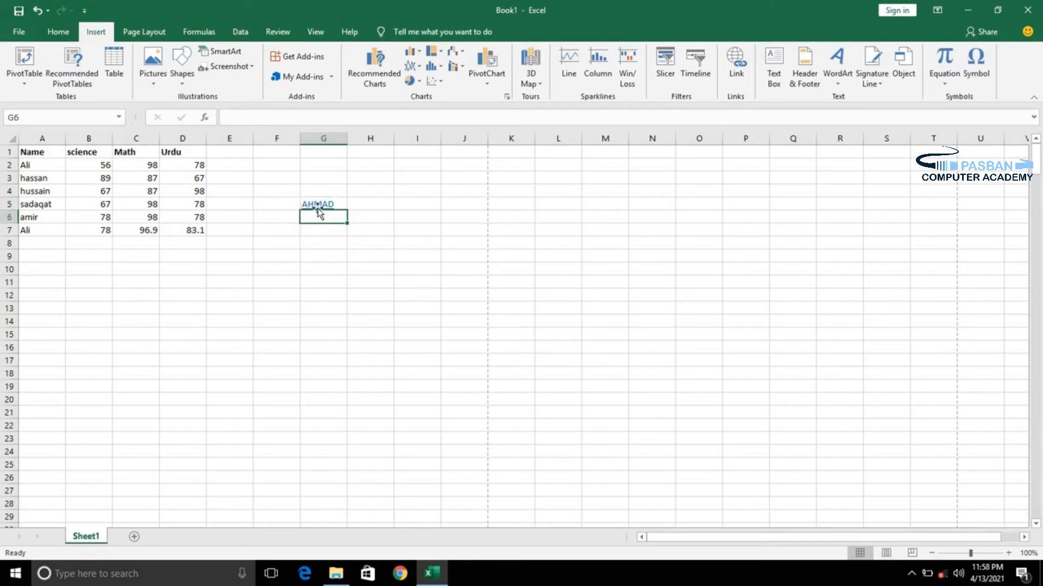
left_click(319, 206)
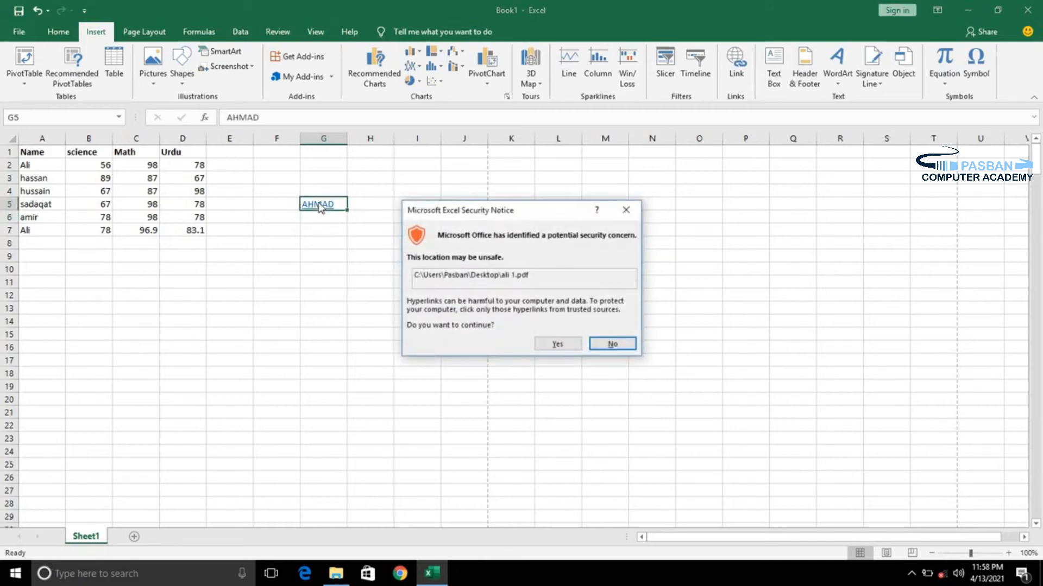
left_click(557, 344)
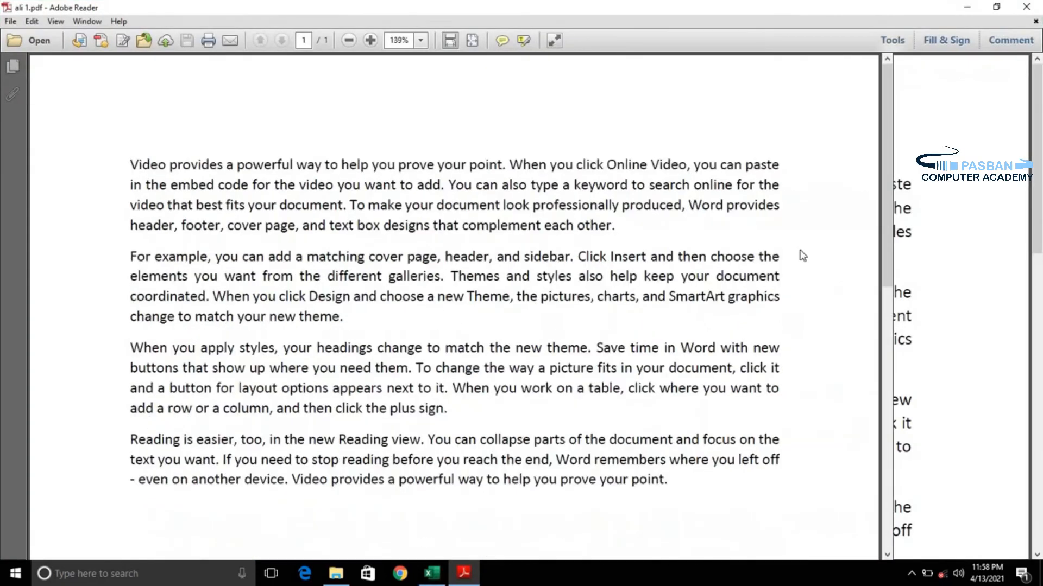
left_click(1026, 8)
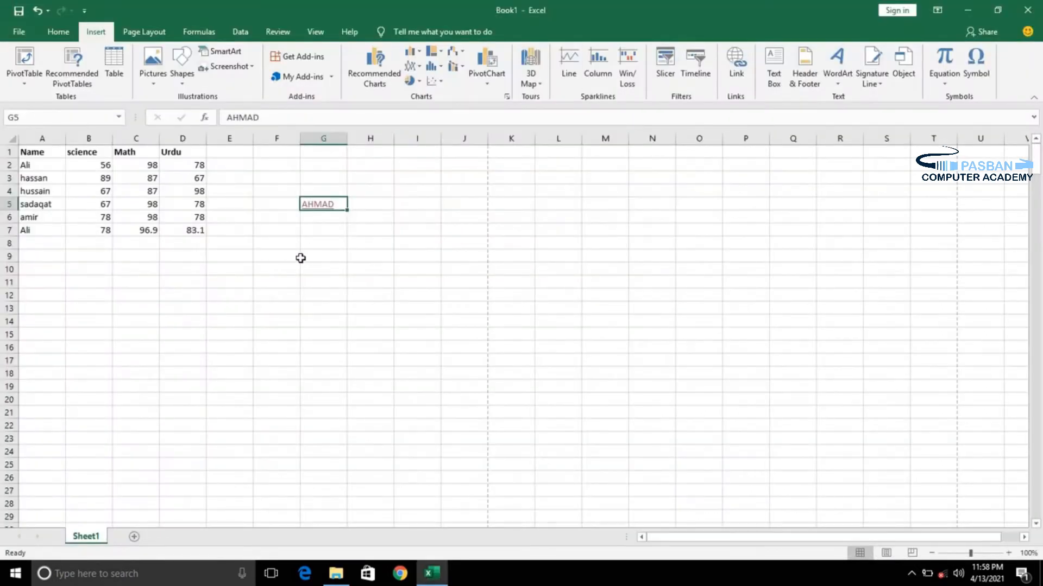
key("BackSpace")
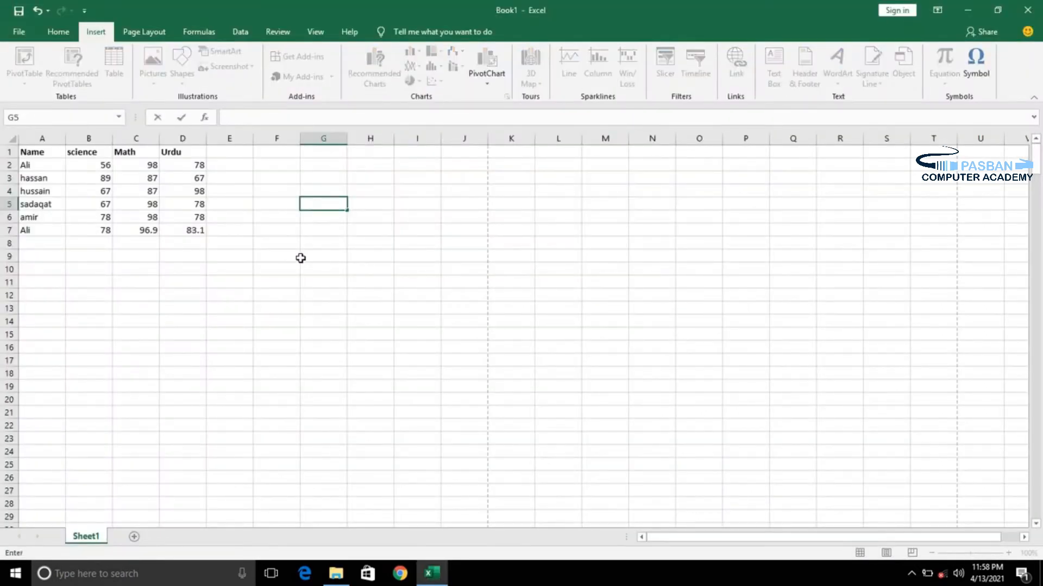
left_click(337, 268)
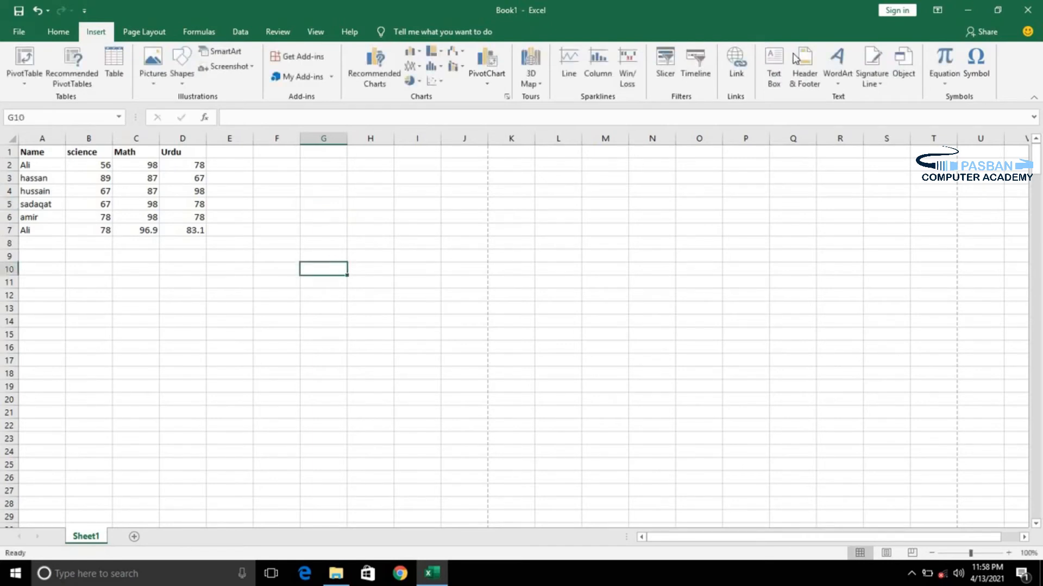
Step: Insert a text box below the marks table around E10:G11 and fill it with the sample text SDFASDFASDKLAJDLFADAL
left_click(778, 72)
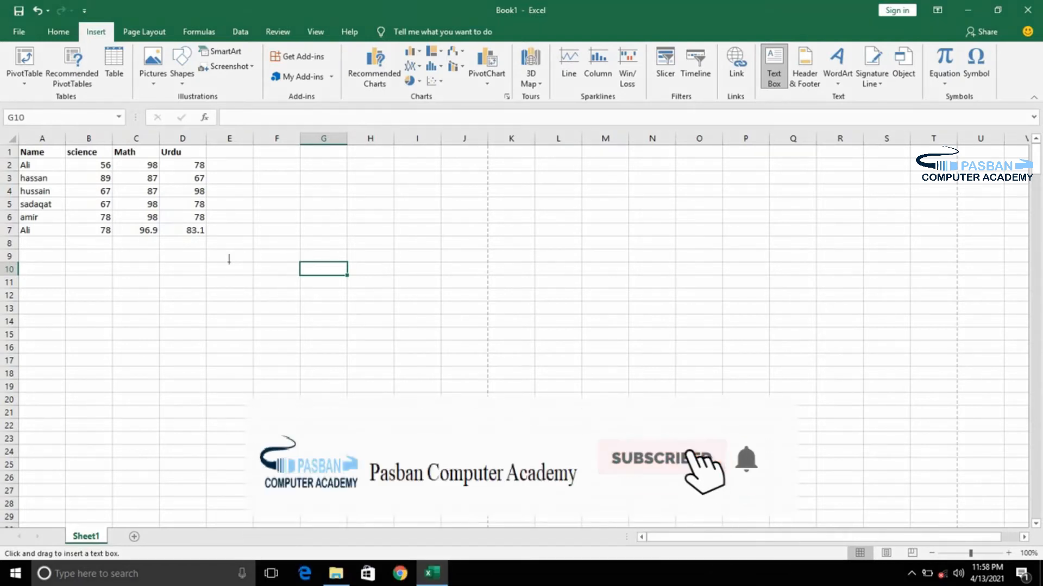
left_click(218, 261)
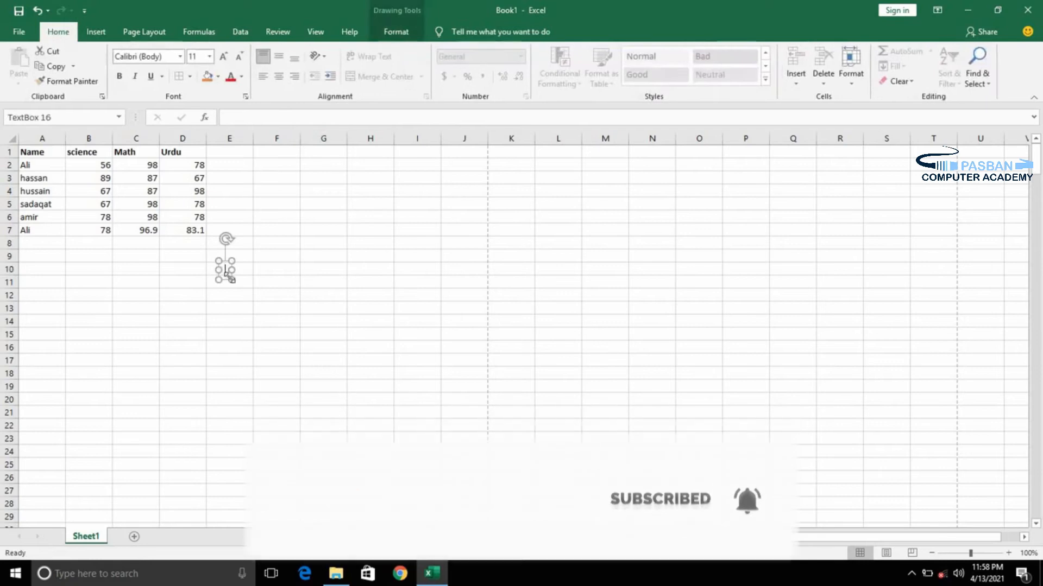
left_click_drag(232, 280, 329, 357)
type("SDFASDFASDKLAJDLFADAL")
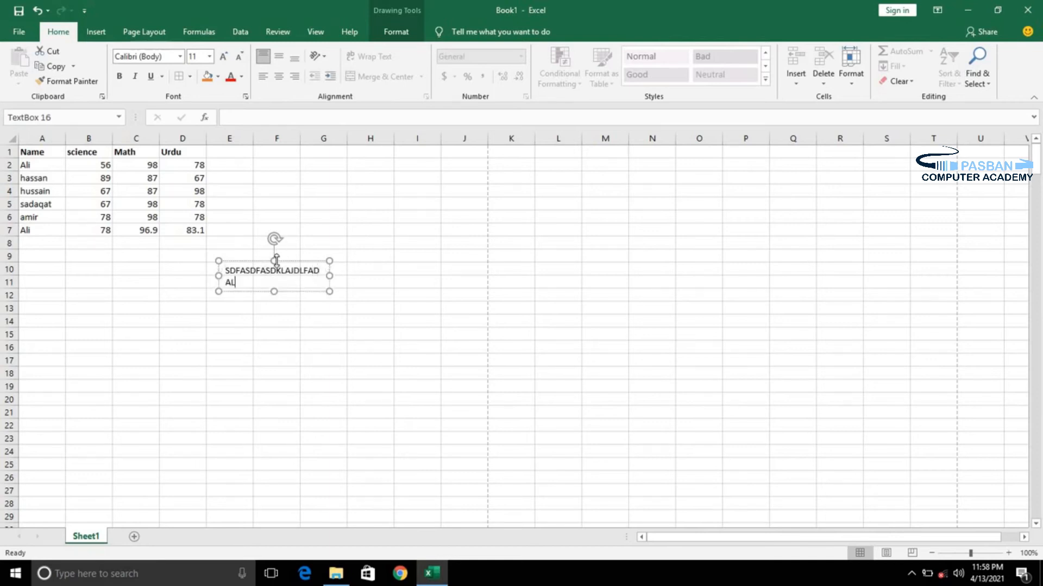
Step: Reposition the text box beside the marks table, and delete it from the worksheet
left_click_drag(286, 257, 330, 204)
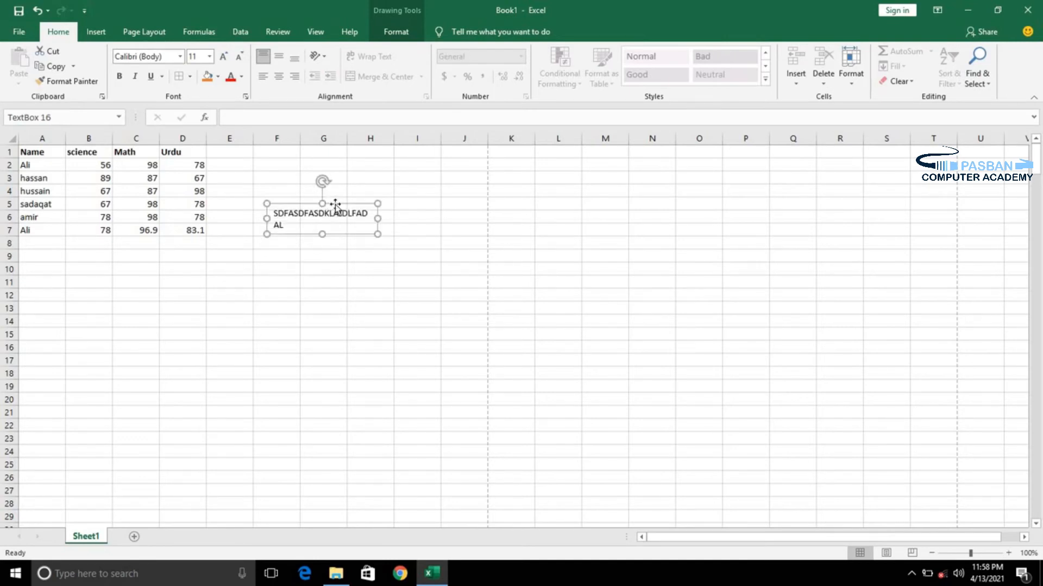
left_click_drag(335, 204, 204, 140)
left_click_drag(298, 204, 231, 180)
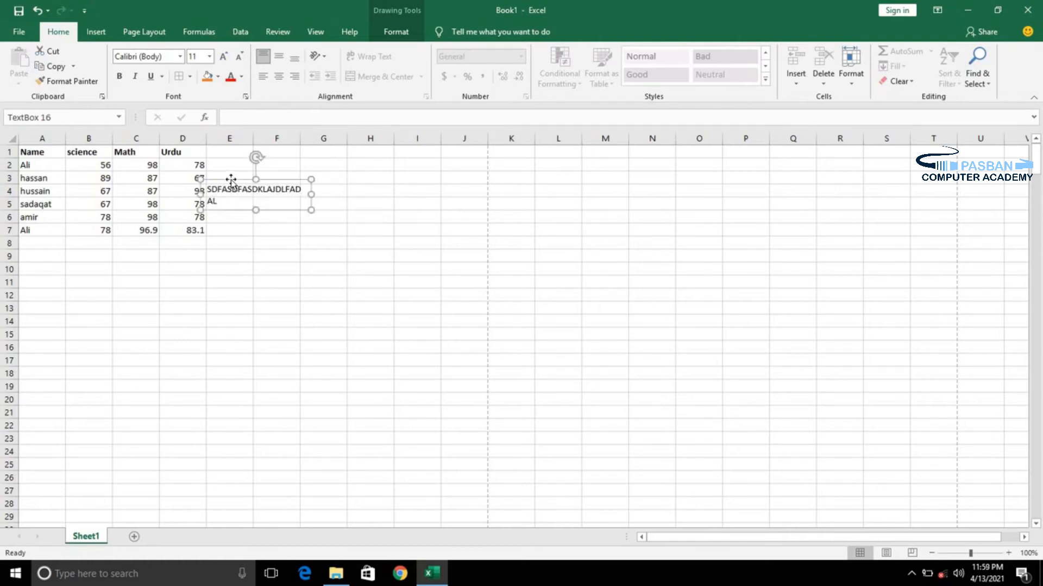
key("Delete")
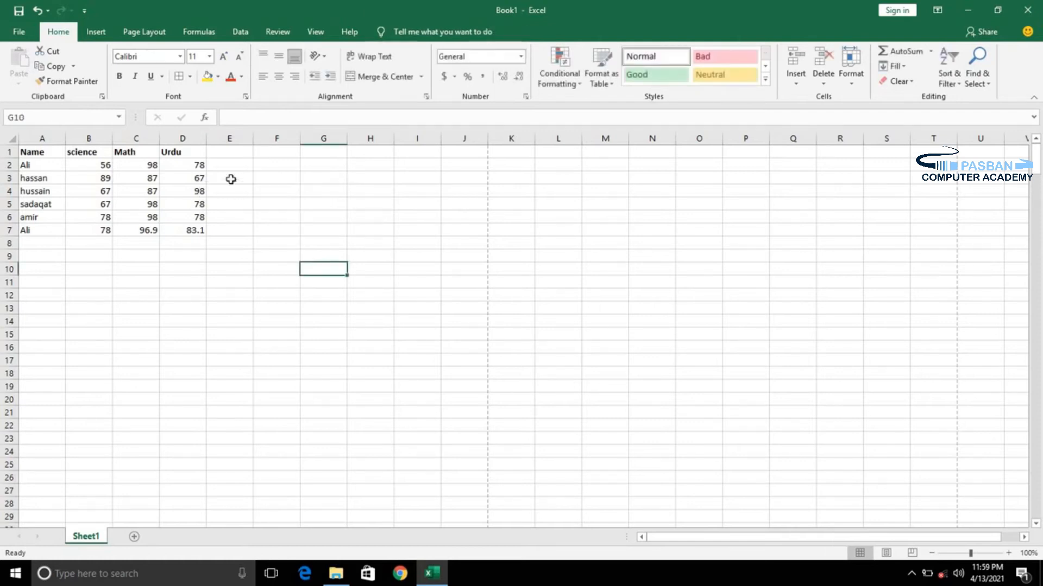
Step: Open the worksheet's header for editing, and apply the preset header Page 1
left_click(102, 34)
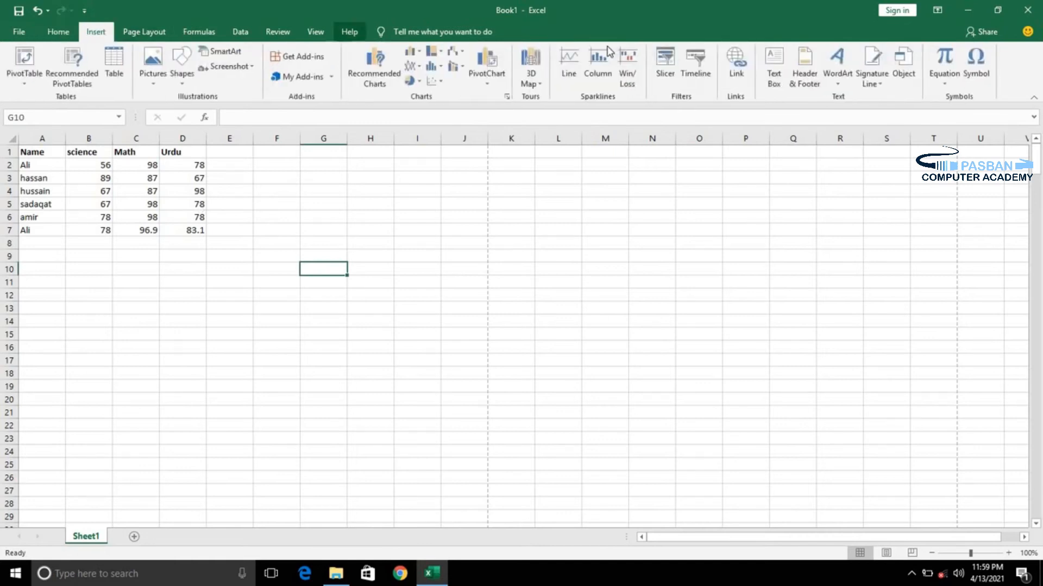
left_click(813, 76)
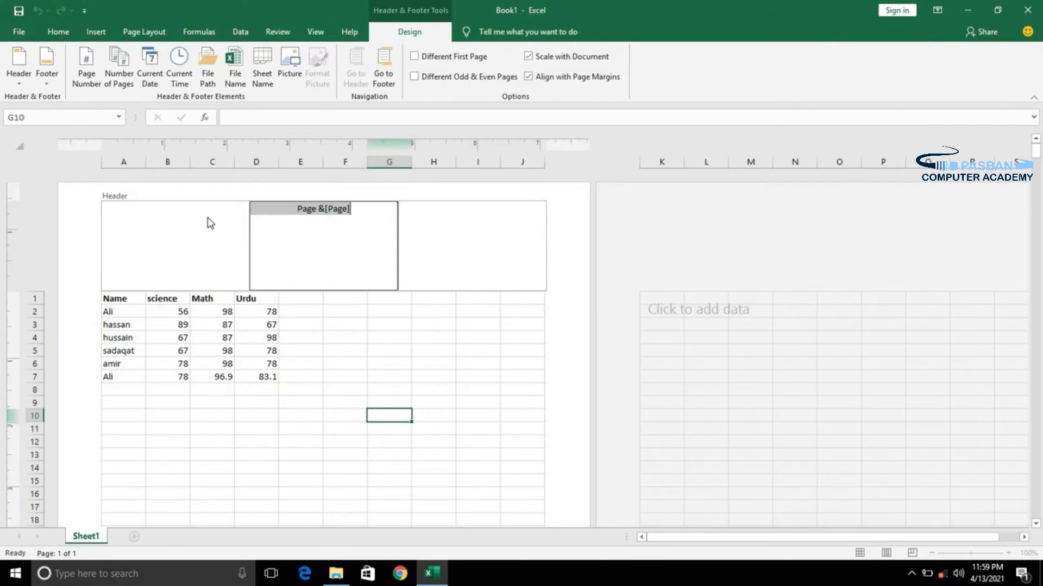
left_click(178, 234)
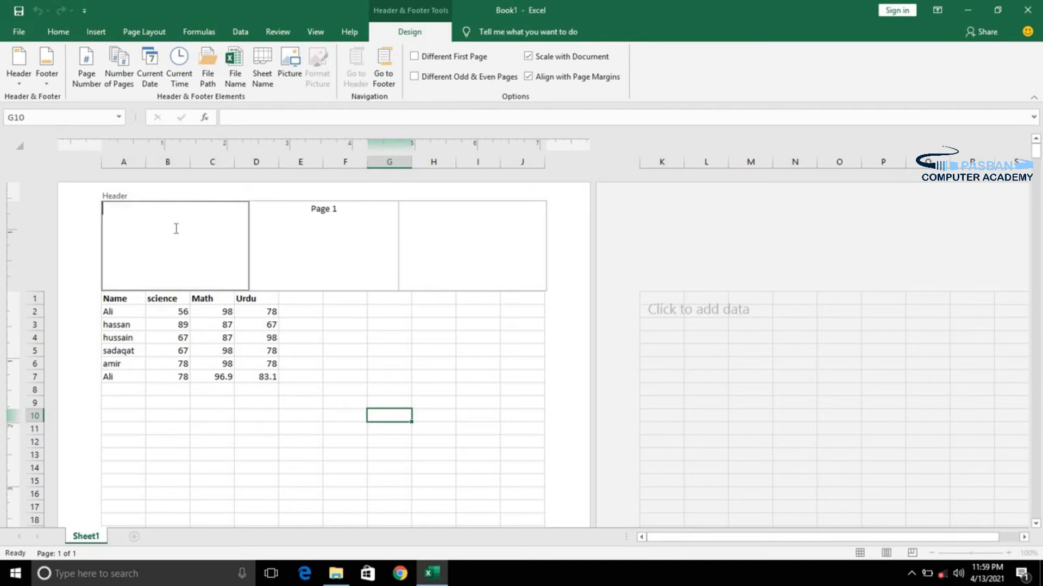
left_click(476, 242)
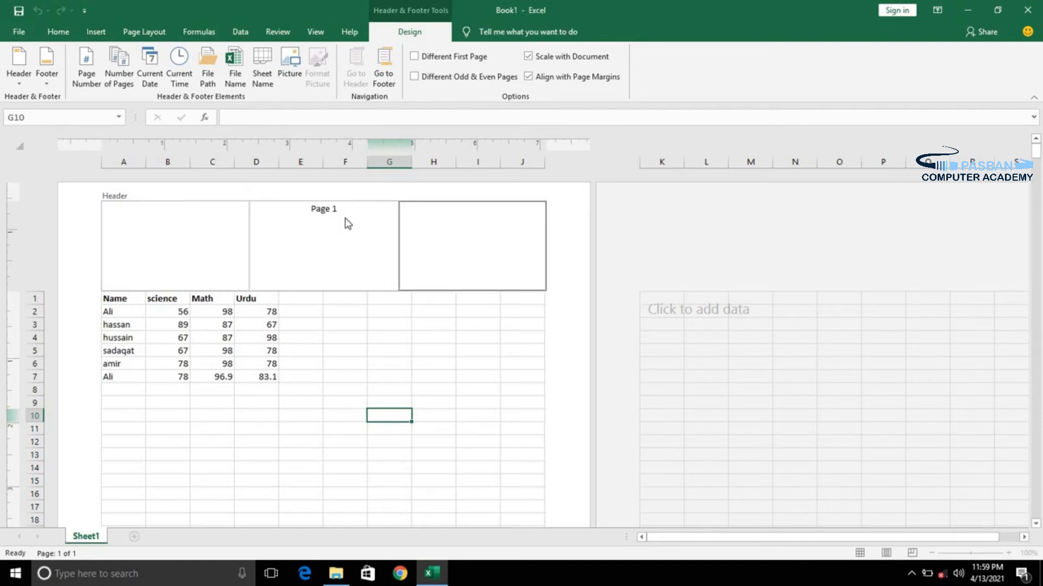
left_click(330, 209)
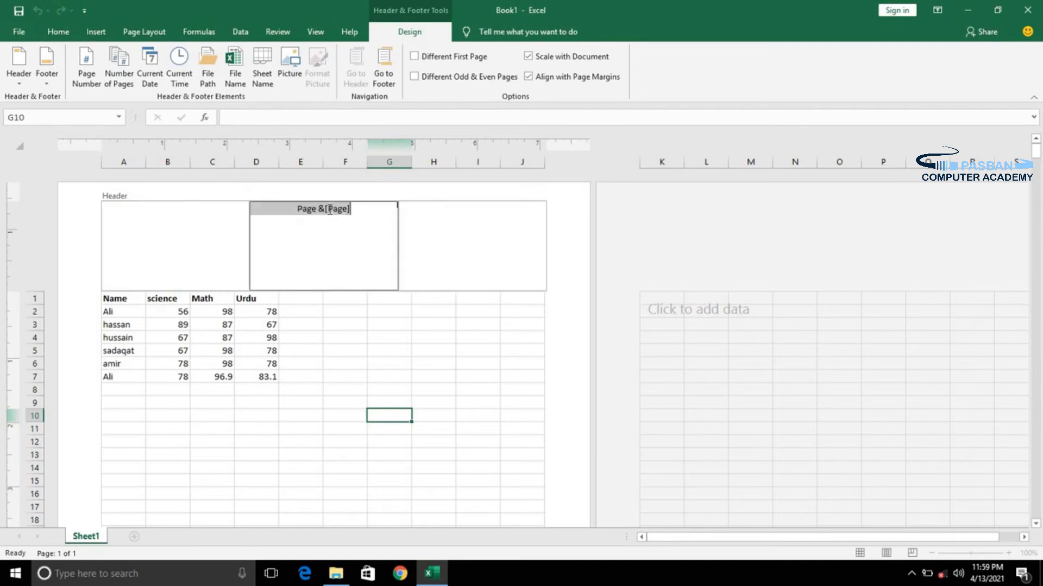
left_click(19, 84)
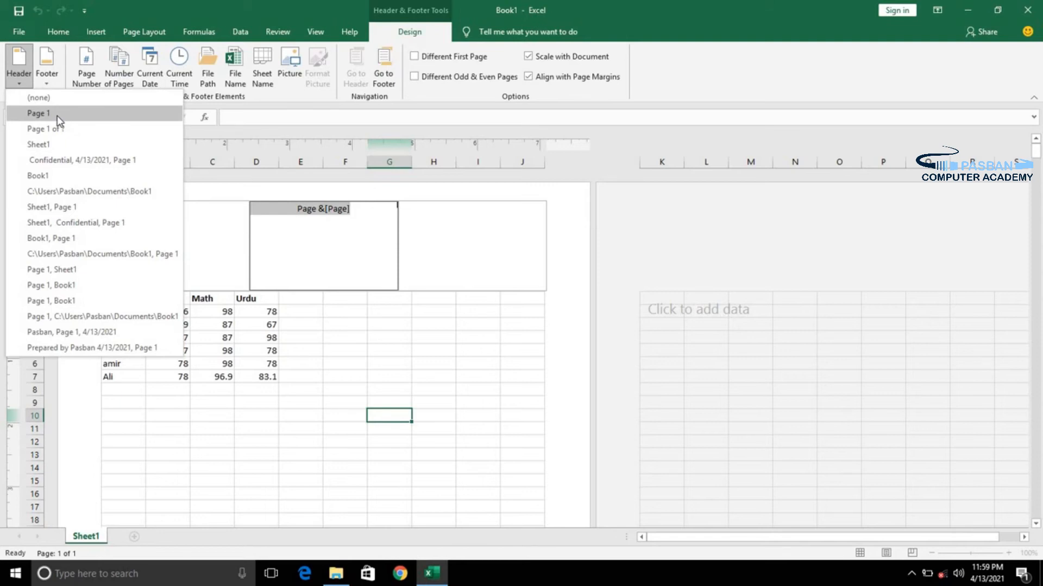
left_click(58, 121)
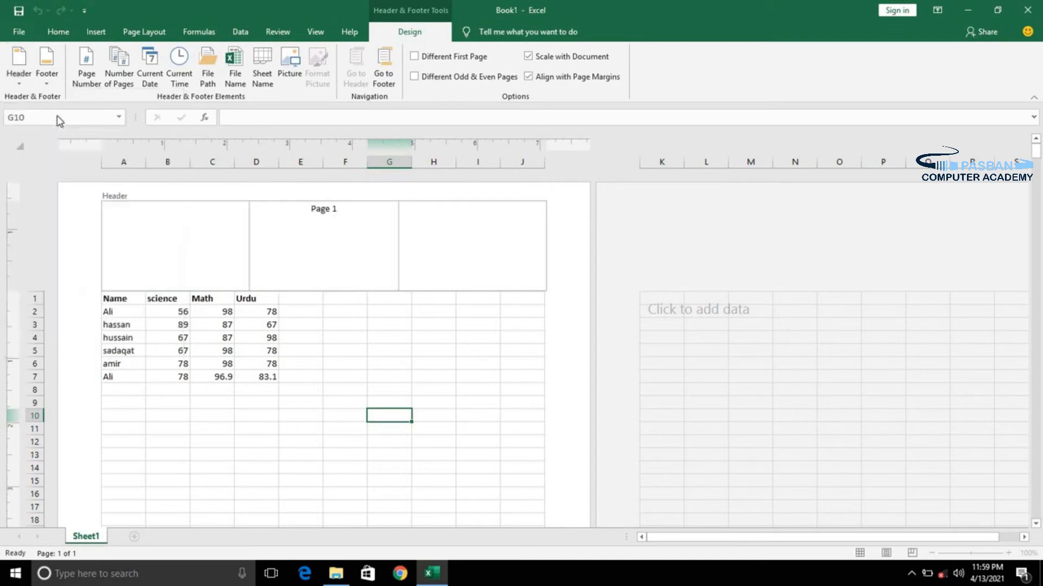
Step: Enter WRITTEN BY followed by the author's full name in the left section of the page header
left_click(237, 242)
left_click(224, 255)
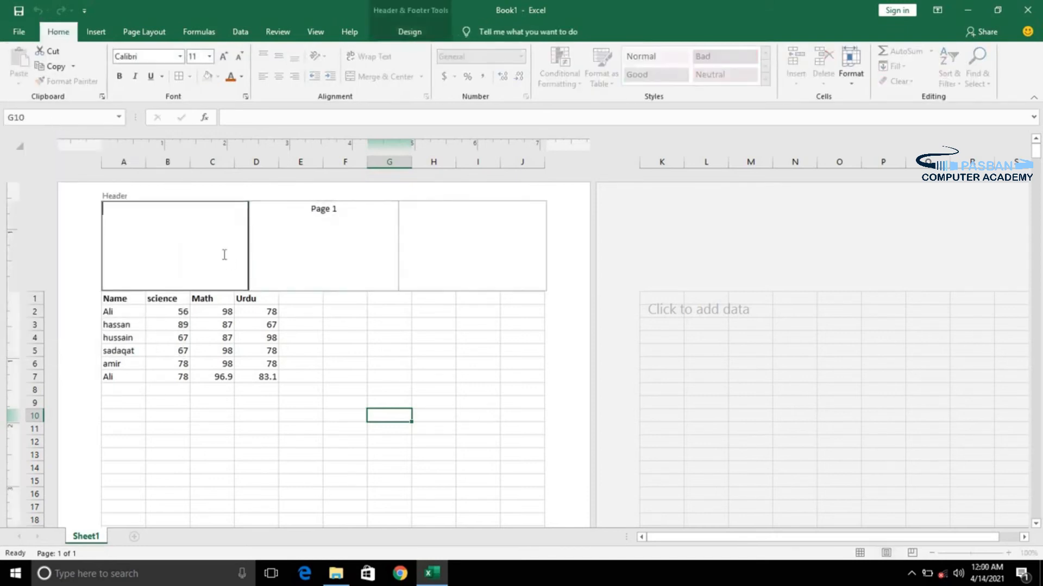
type("WRITTEN BY HASNAIN ABBAS")
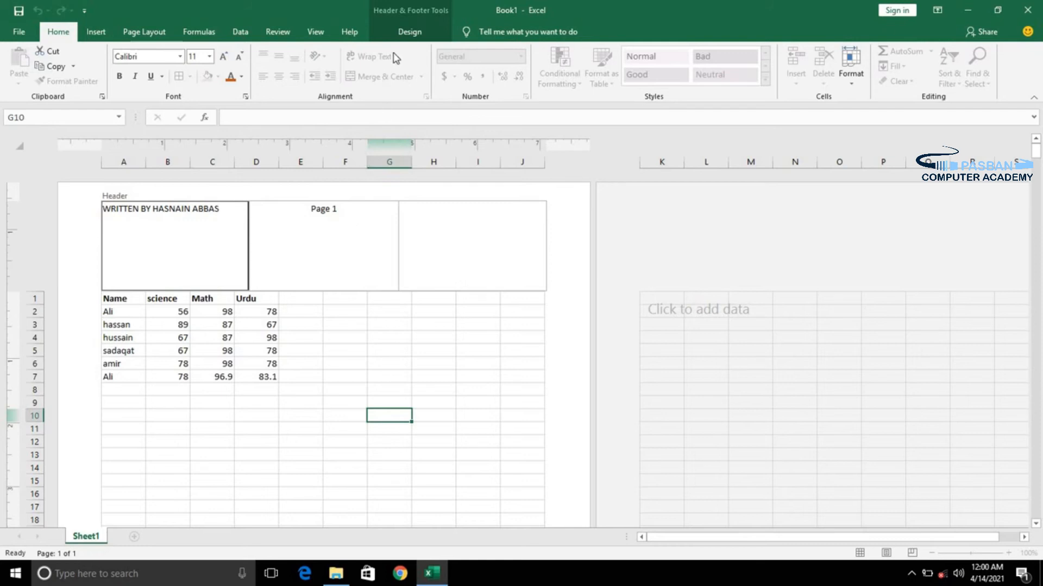
Step: Leave header editing and return the worksheet to Normal view
left_click(405, 34)
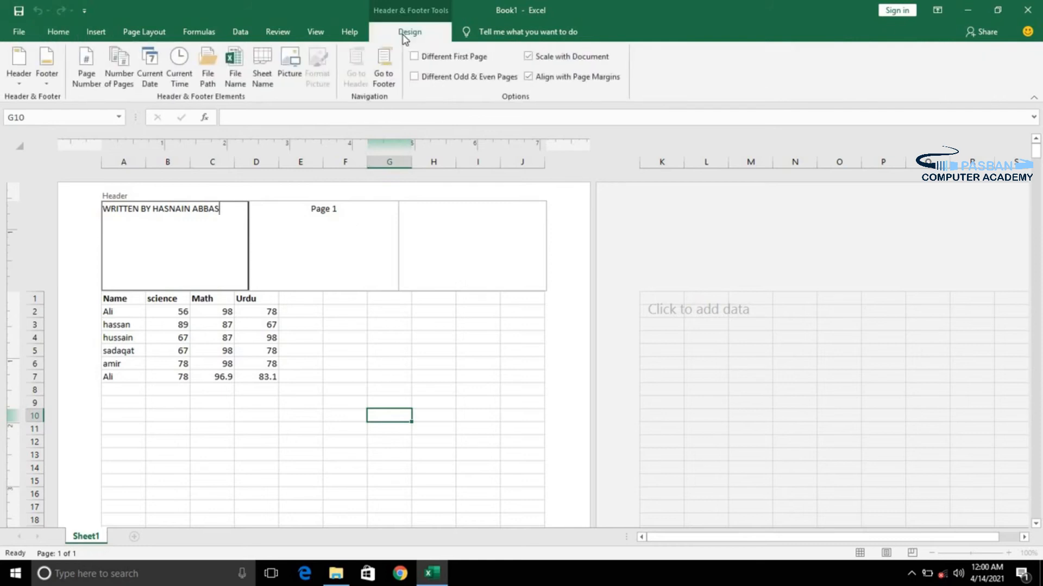
left_click(315, 33)
left_click(284, 354)
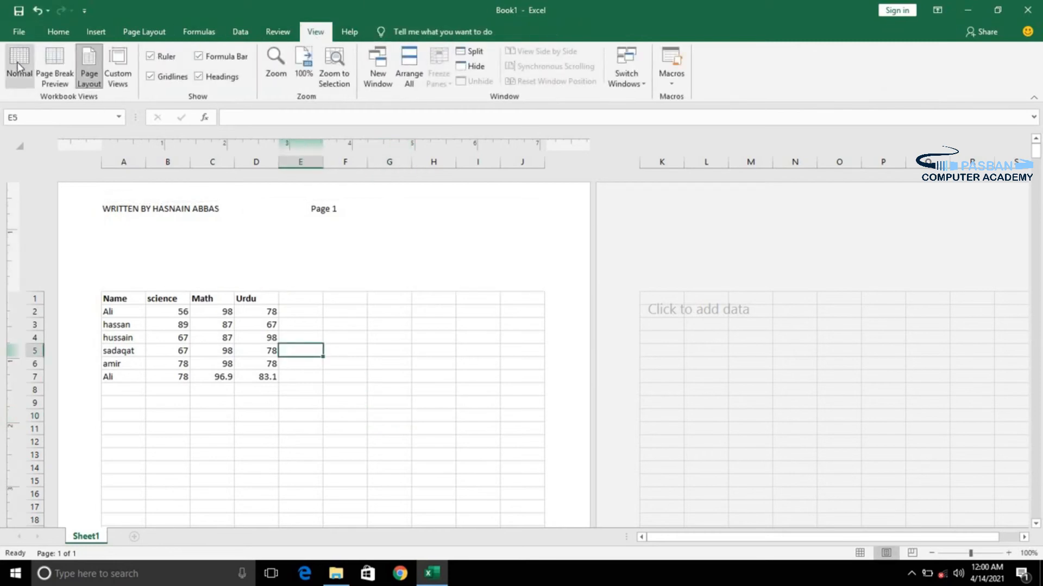
left_click(18, 63)
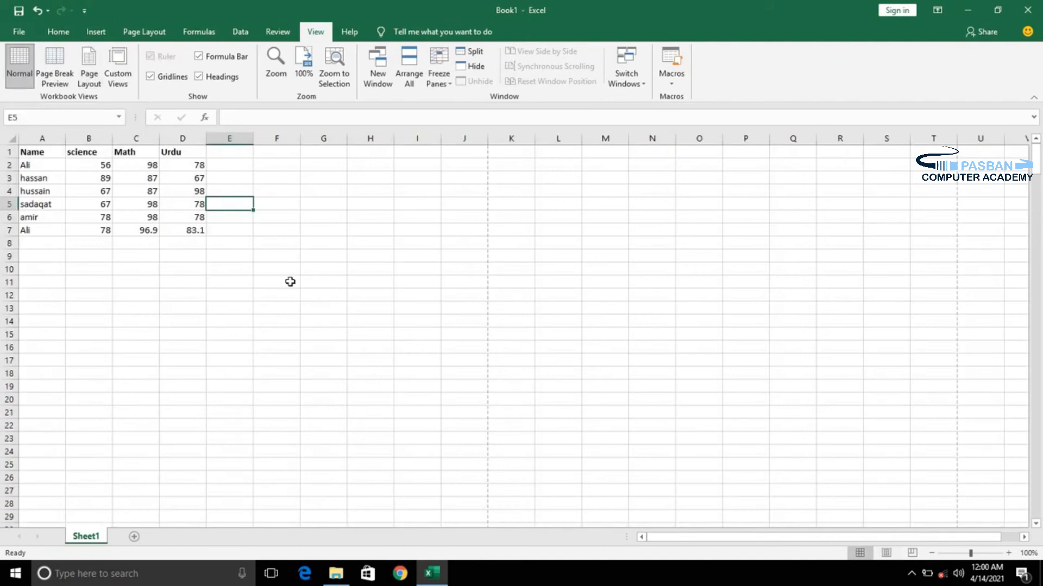
Step: Extend the student data in A2:D7 down to row 217 with AutoFill
left_click(131, 191)
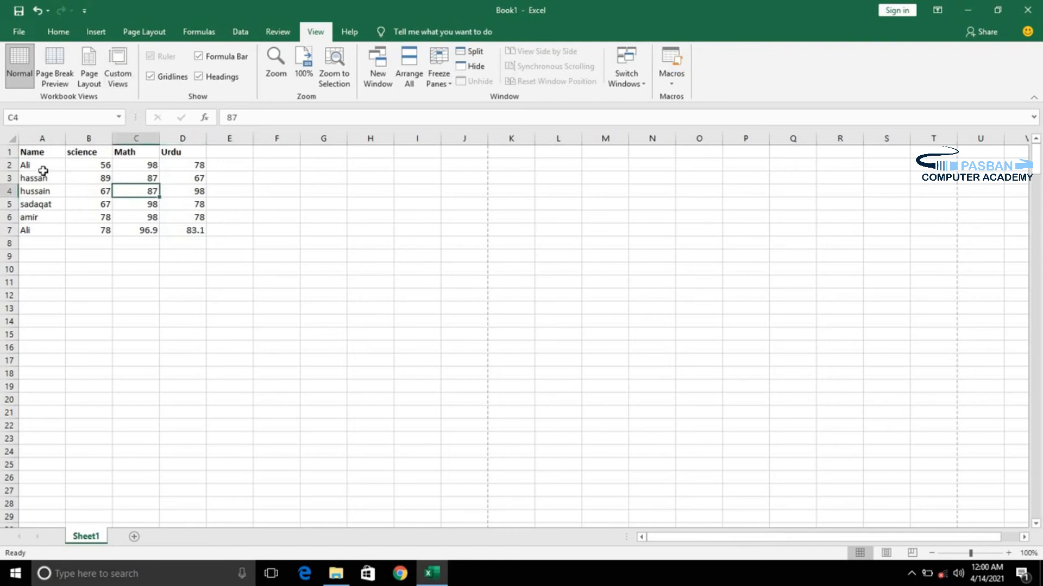
left_click_drag(42, 169, 206, 583)
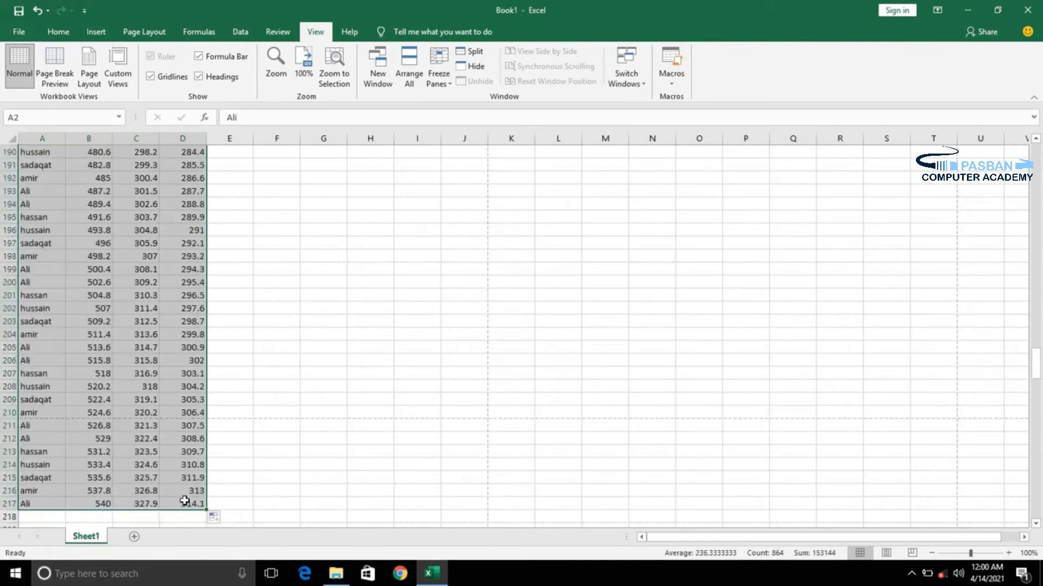
left_click(152, 425)
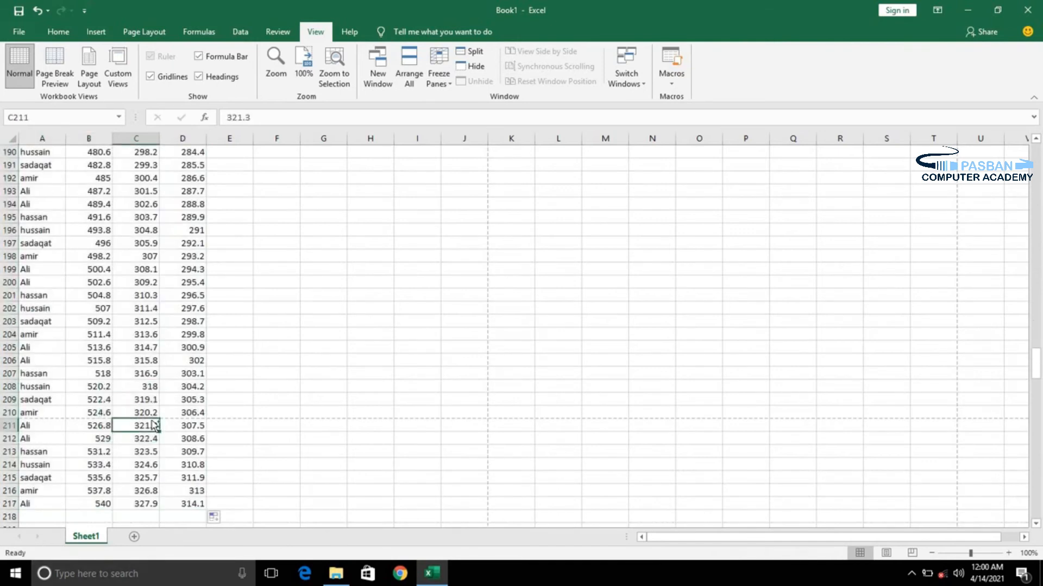
Step: Preview the worksheet for printing and page through to page 4 to examine the header on each page
key("ctrl+p")
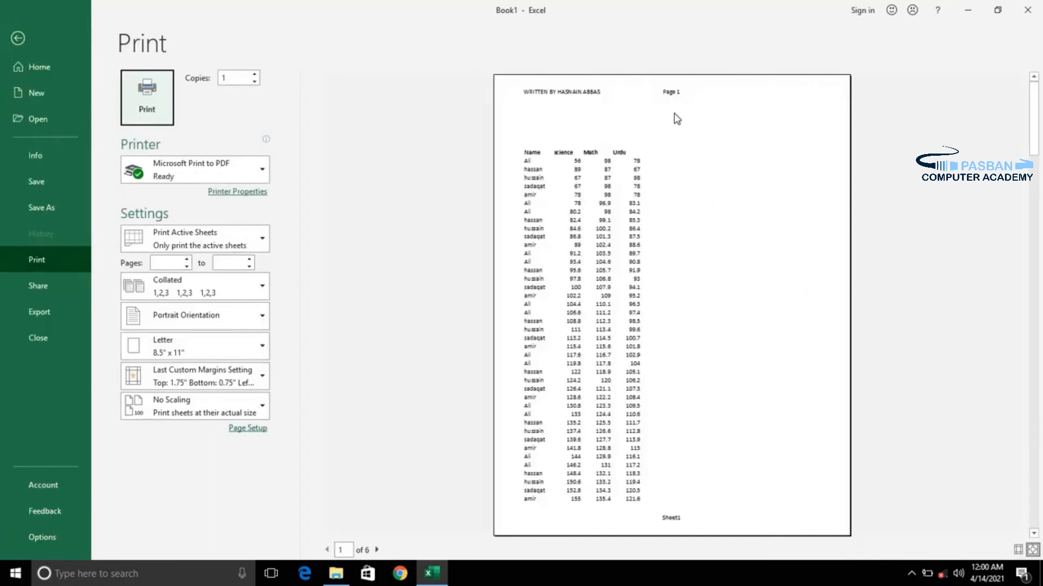
key("Tab")
key("Tab")
key("Page_Down")
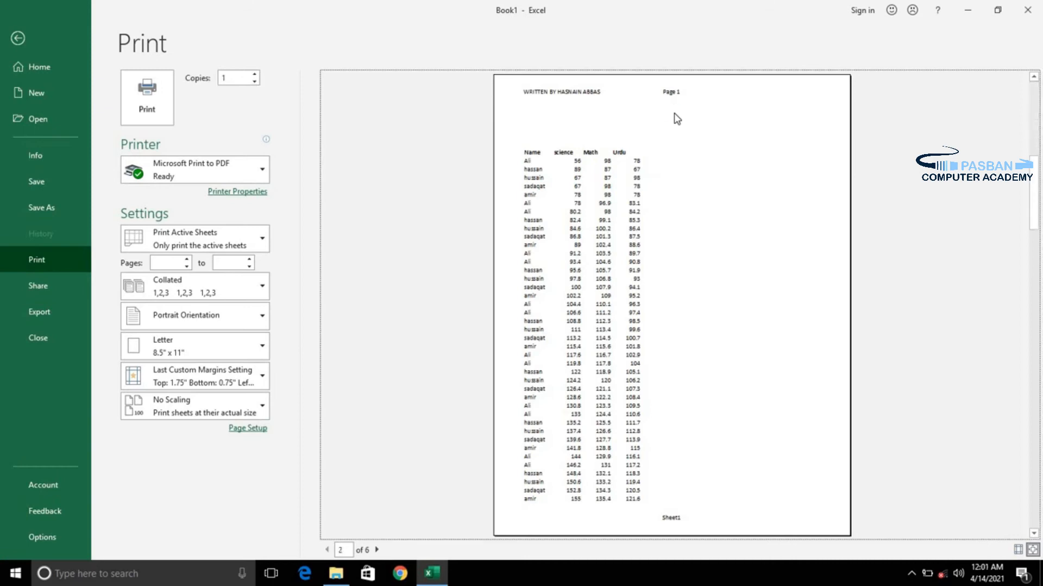
key("Page_Down")
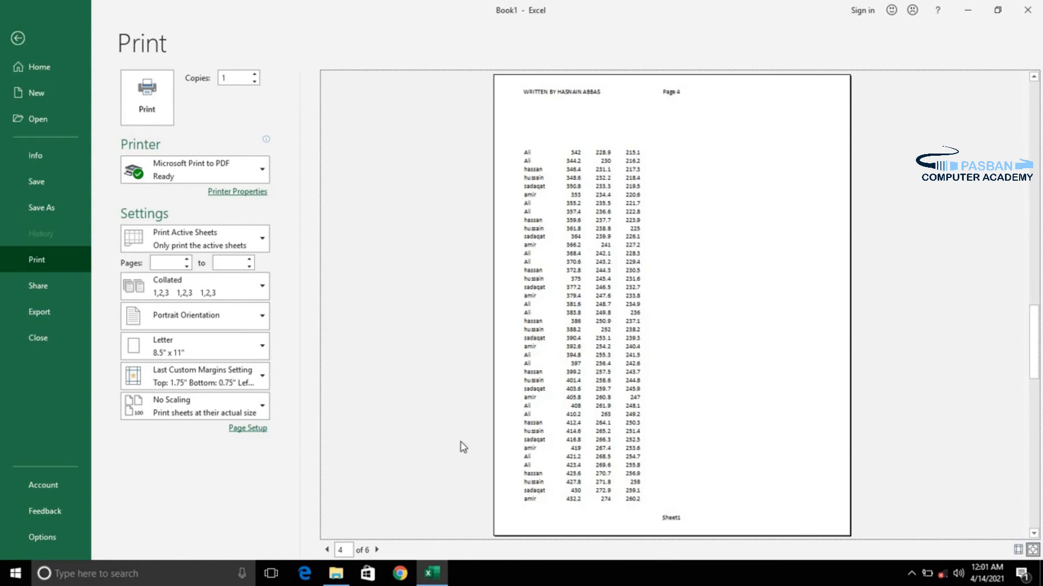
Step: Leave the print preview and undo the AutoFill so only the data down to row 7 remains
left_click(25, 40)
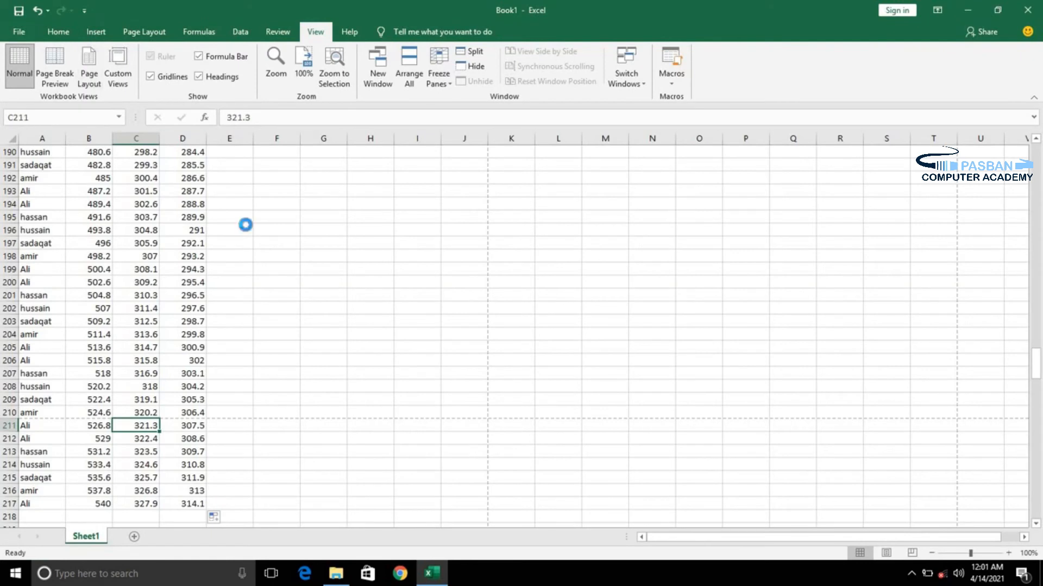
key("ctrl+z")
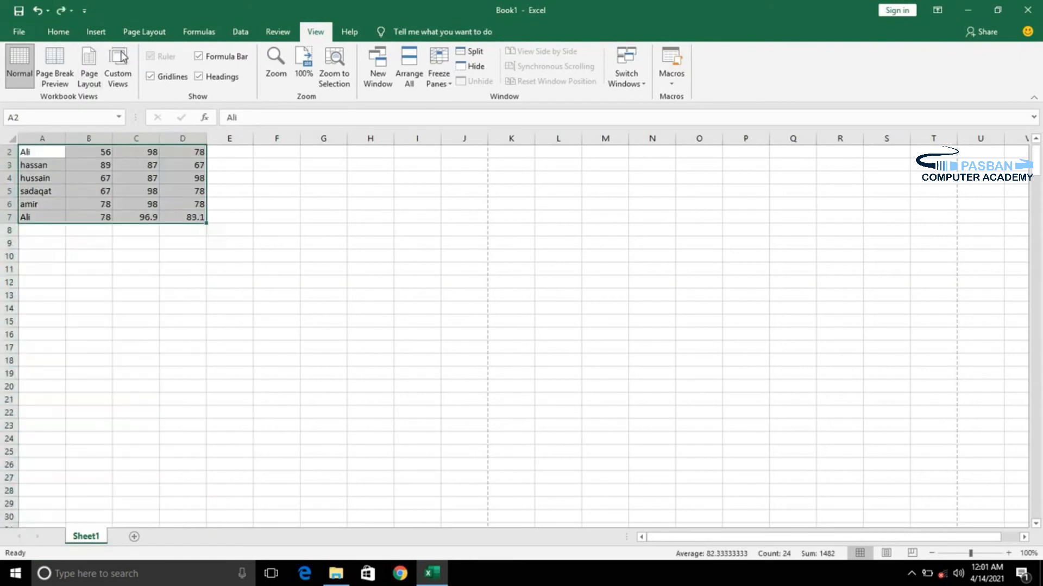
Step: Insert WordArt in the blue letter style of the first row with the text PASBAN COMPUTER ACADEMY
left_click(96, 32)
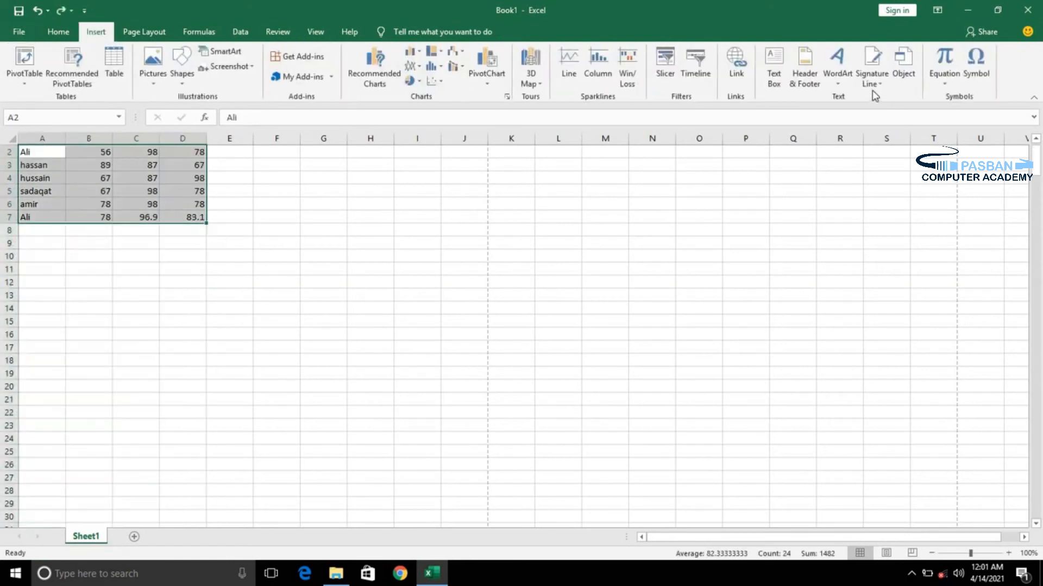
left_click(839, 86)
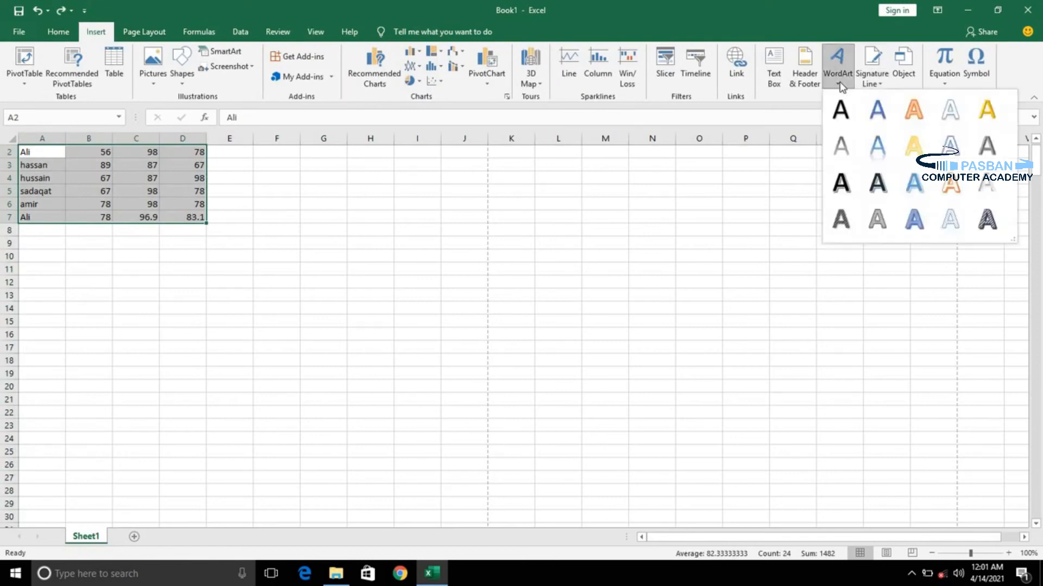
left_click(875, 109)
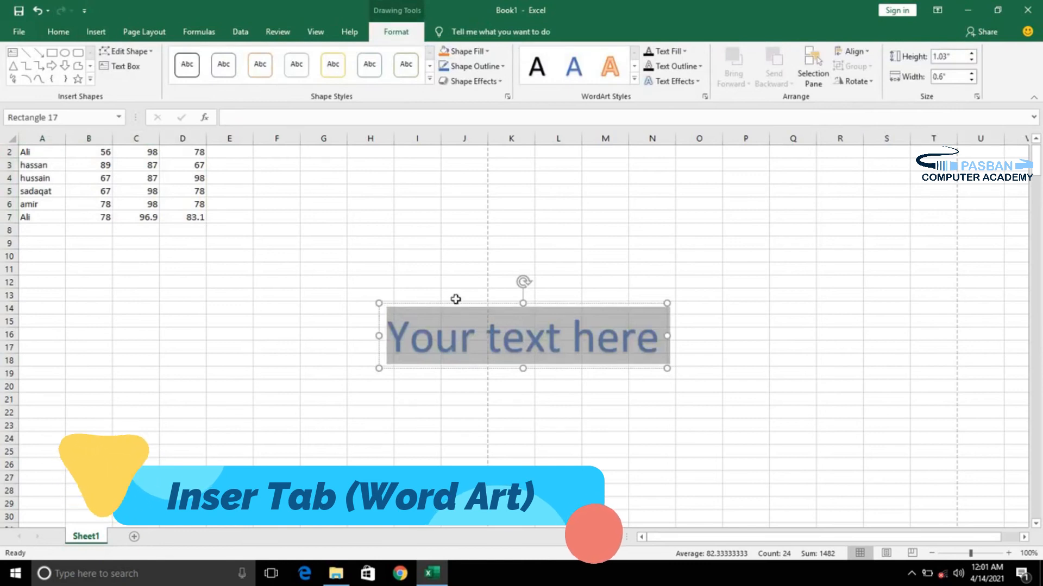
type("pAS")
key("BackSpace")
key("BackSpace")
key("BackSpace")
type("P")
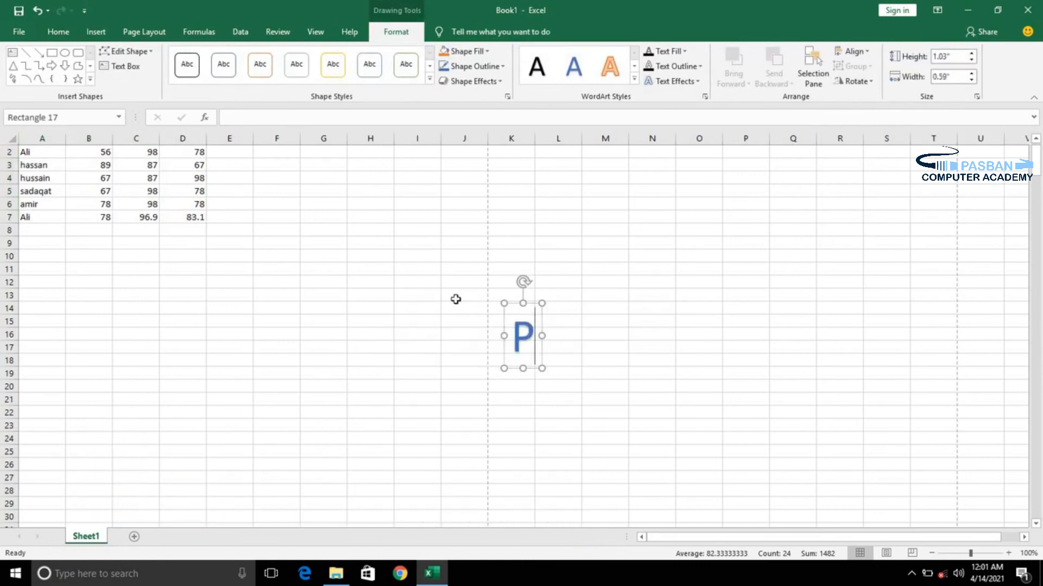
type("ASBAN COMPUT")
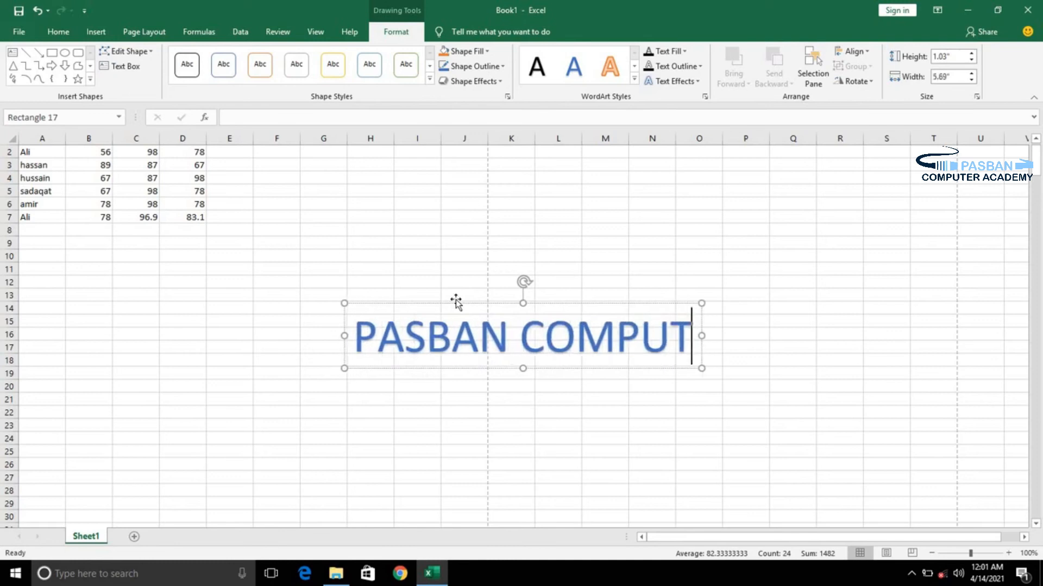
type("ER ACADEMY")
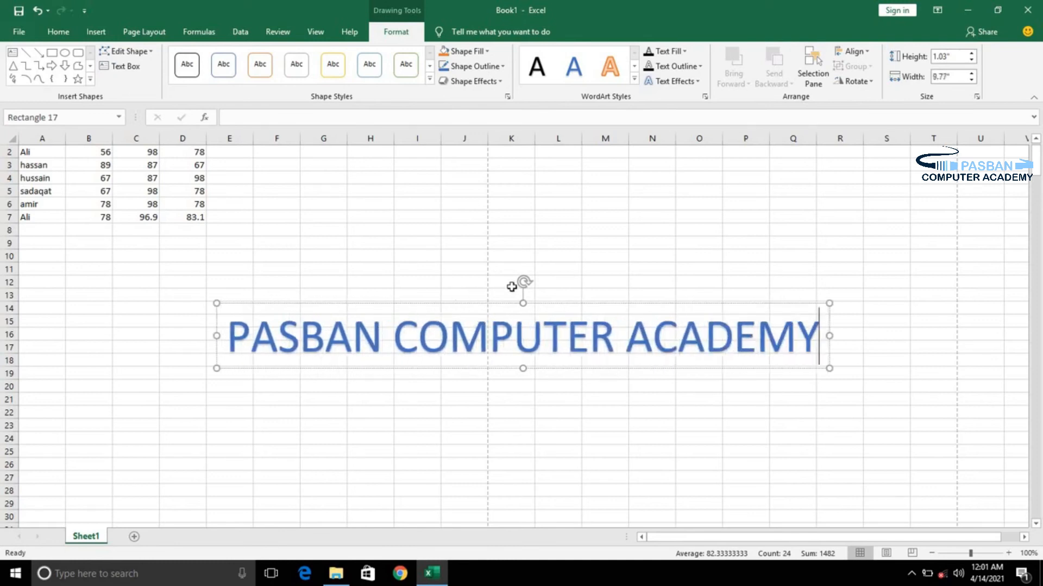
Step: Move the WordArt up beside the student data, narrow it to about 7.23 inches and shrink its text to fit one line
left_click_drag(500, 302, 383, 209)
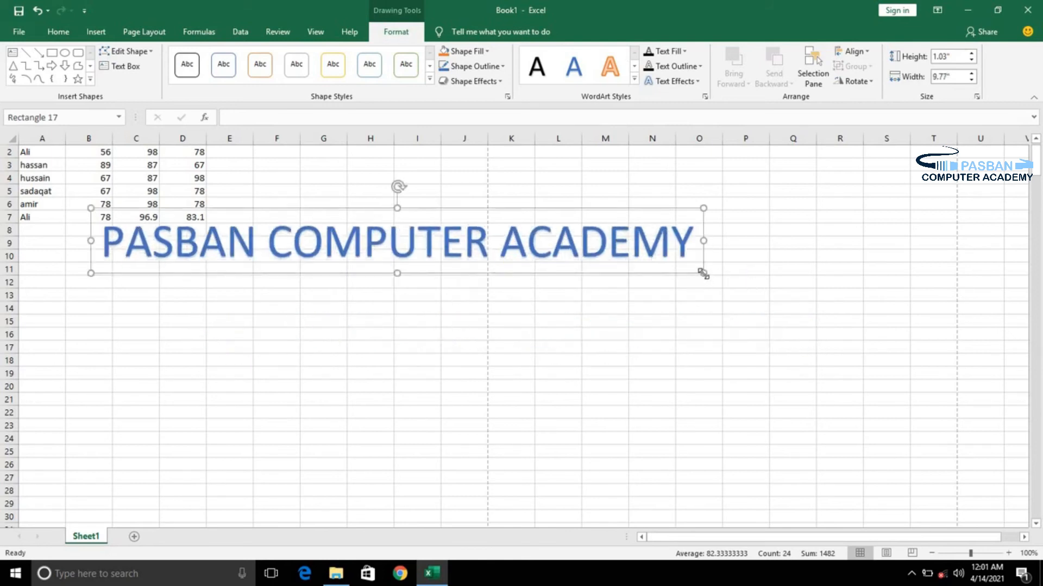
left_click_drag(703, 273, 544, 253)
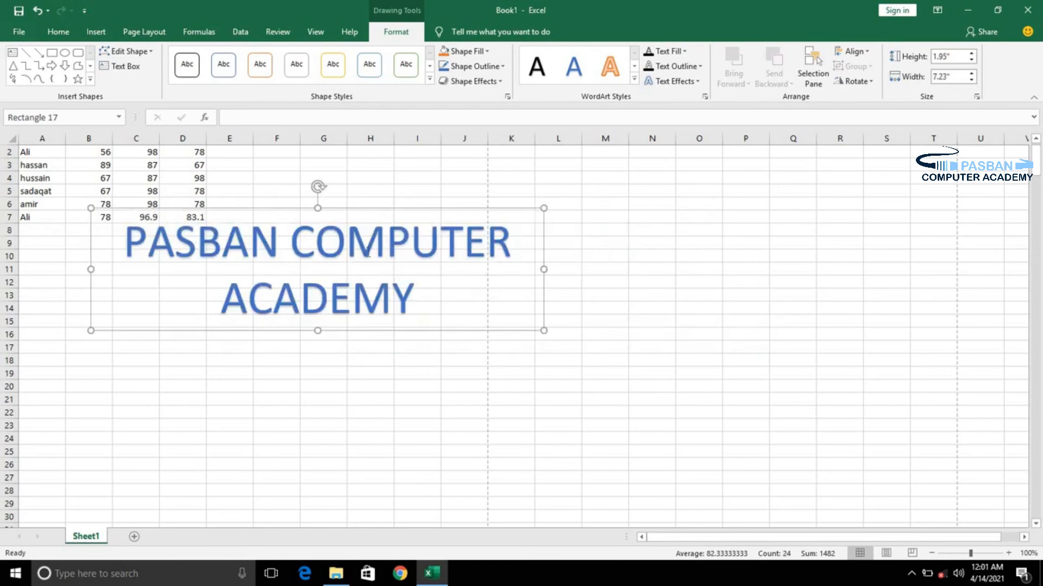
triple_click(368, 252)
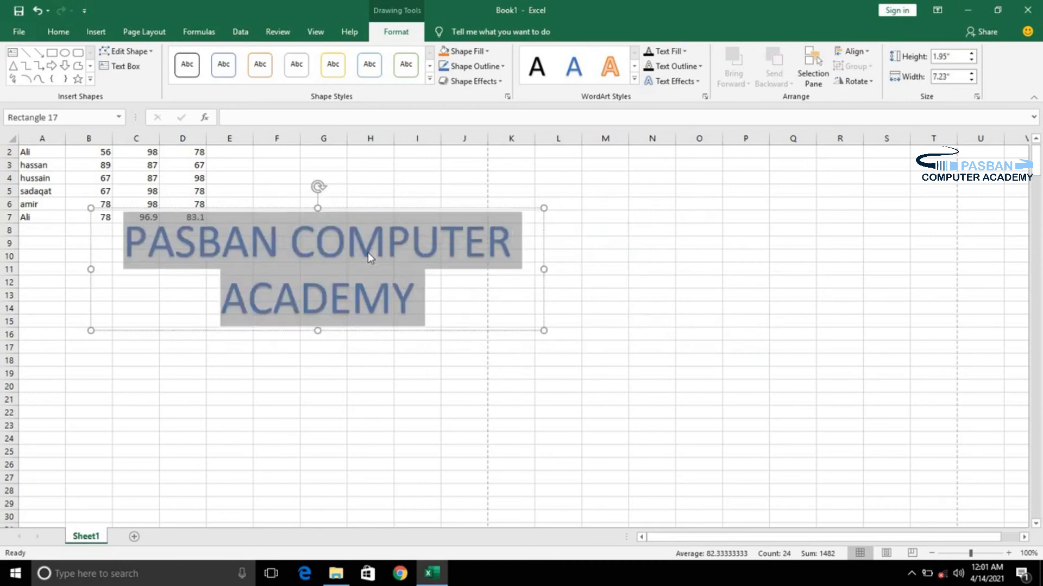
key("ctrl+shift+comma")
key("ctrl+shift+comma")
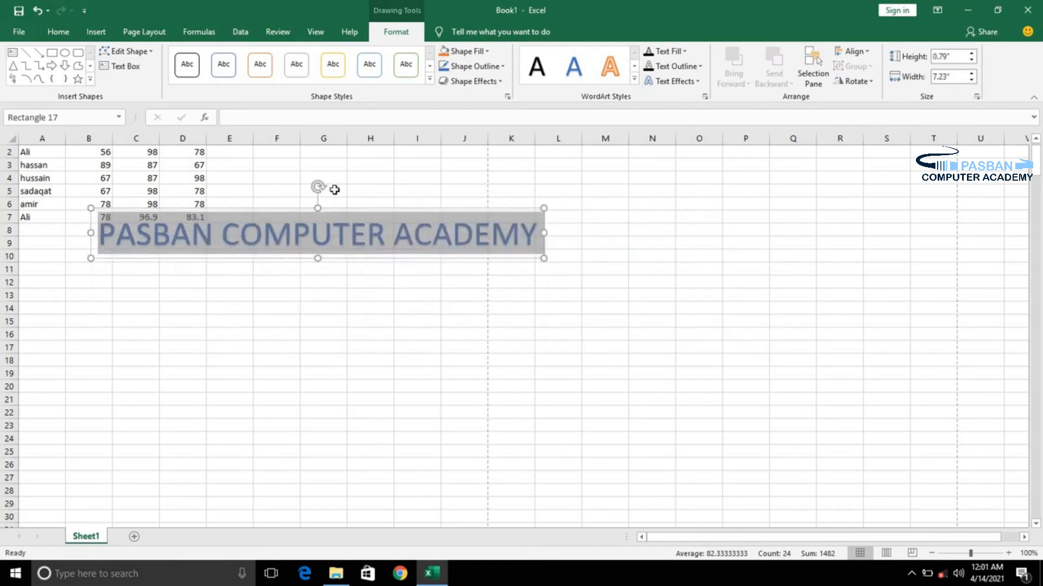
Step: Tilt the WordArt slightly clockwise and delete it from the sheet
mouse_move(318, 187)
left_mouse_down()
mouse_move(298, 198)
mouse_move(328, 188)
left_mouse_up()
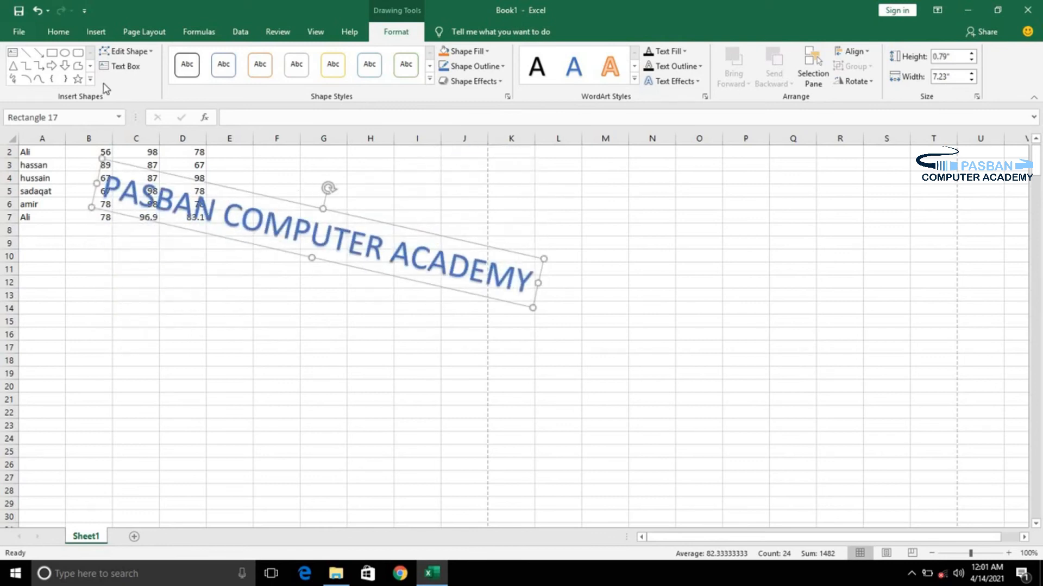
left_click(95, 34)
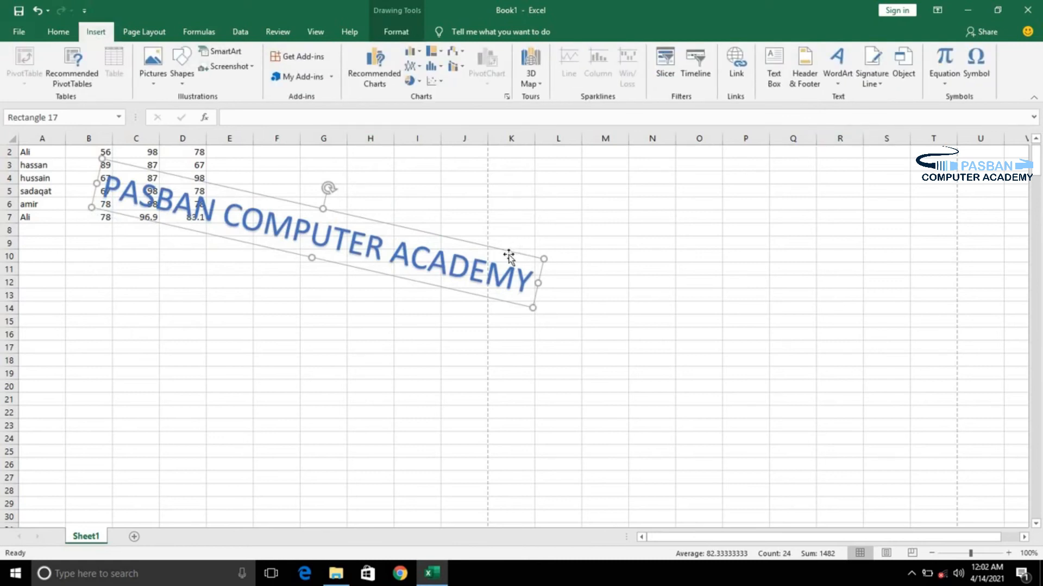
key("Delete")
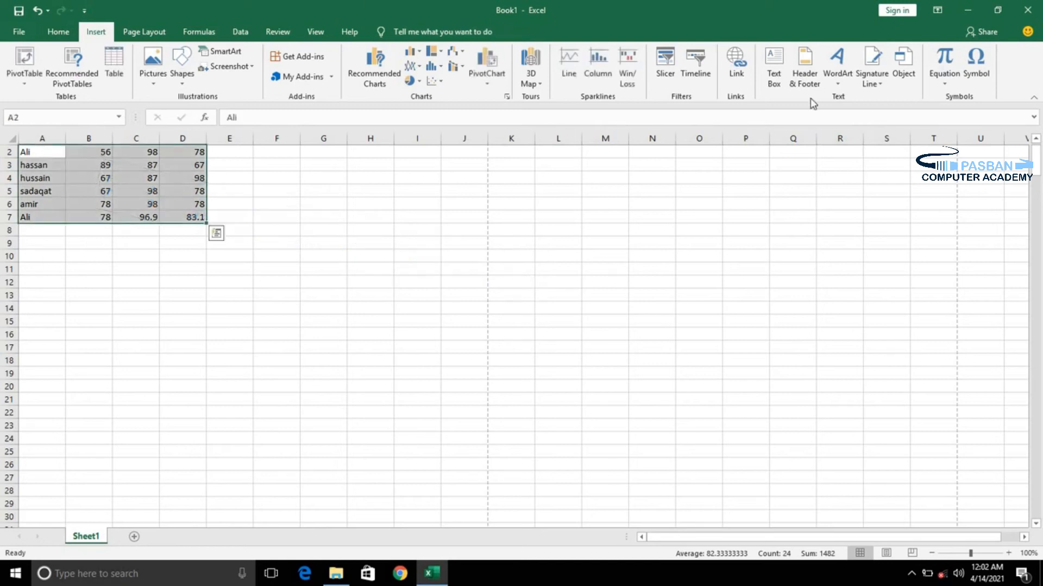
Step: Insert a Microsoft Office signature line with the suggested signer's full name and the title Pasban computer academy
left_click(876, 80)
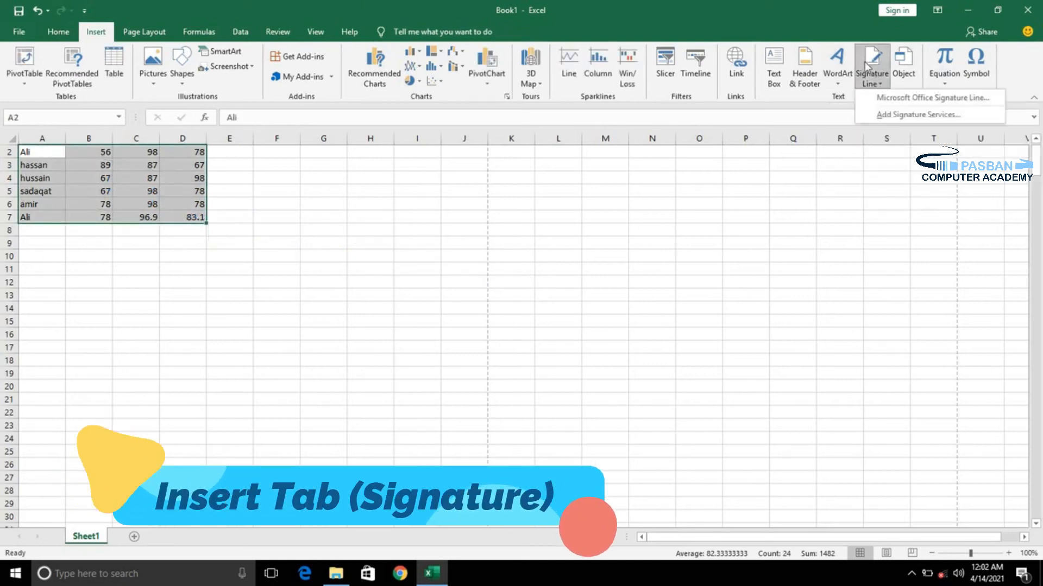
left_click(932, 97)
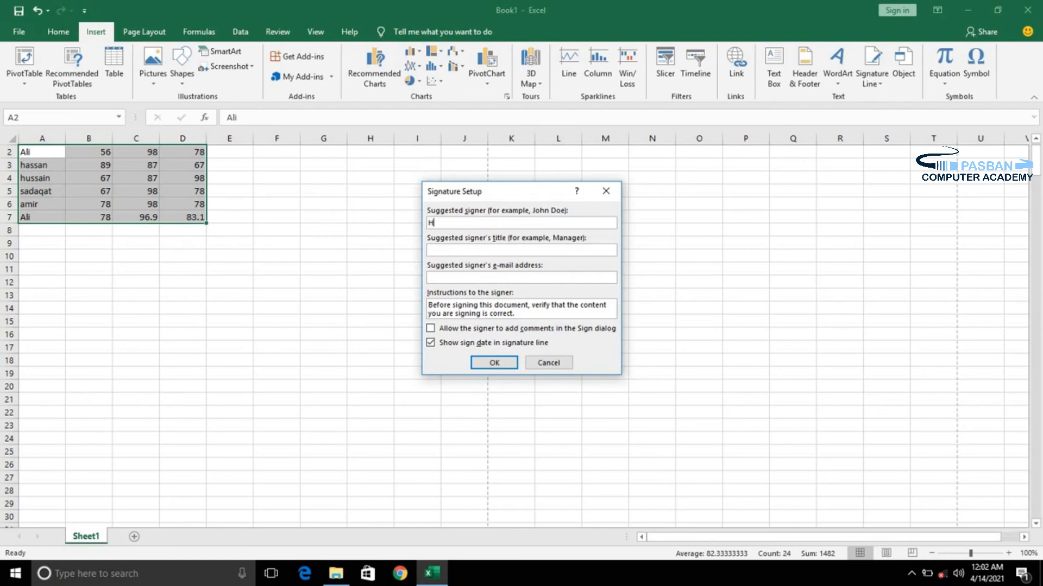
type("nain")
type("n computer academy")
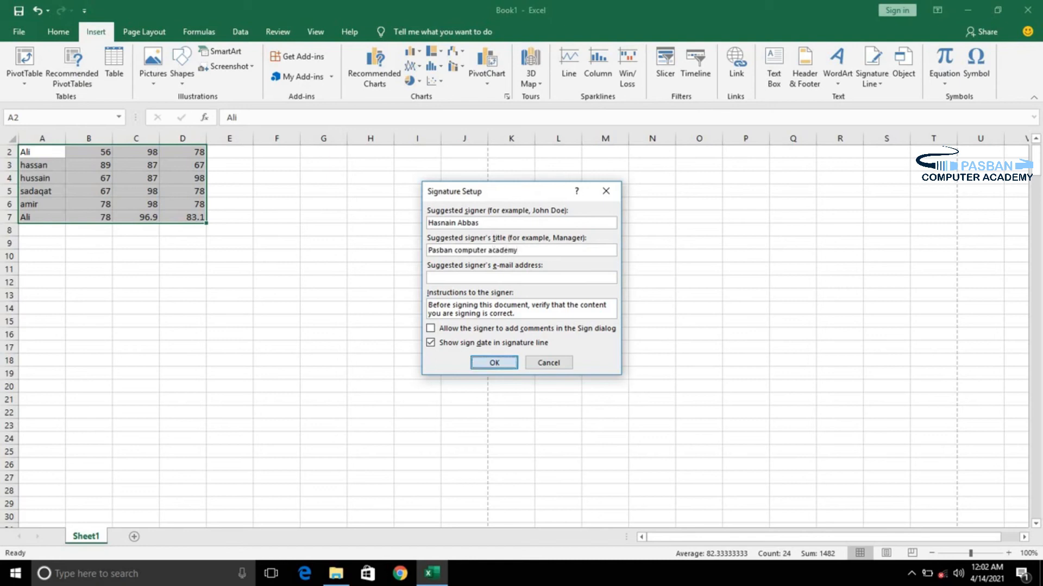
left_click(494, 363)
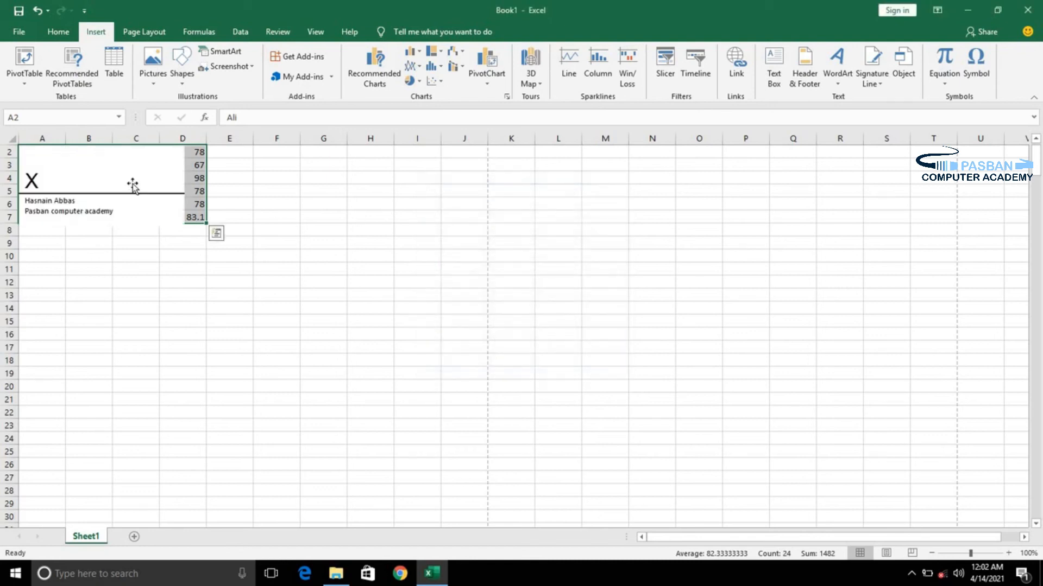
Step: Move the signature line below the student data to about rows 13 to 19, starting in column B
left_click(132, 184)
mouse_move(113, 202)
left_mouse_down()
mouse_move(165, 259)
mouse_move(148, 296)
left_mouse_up()
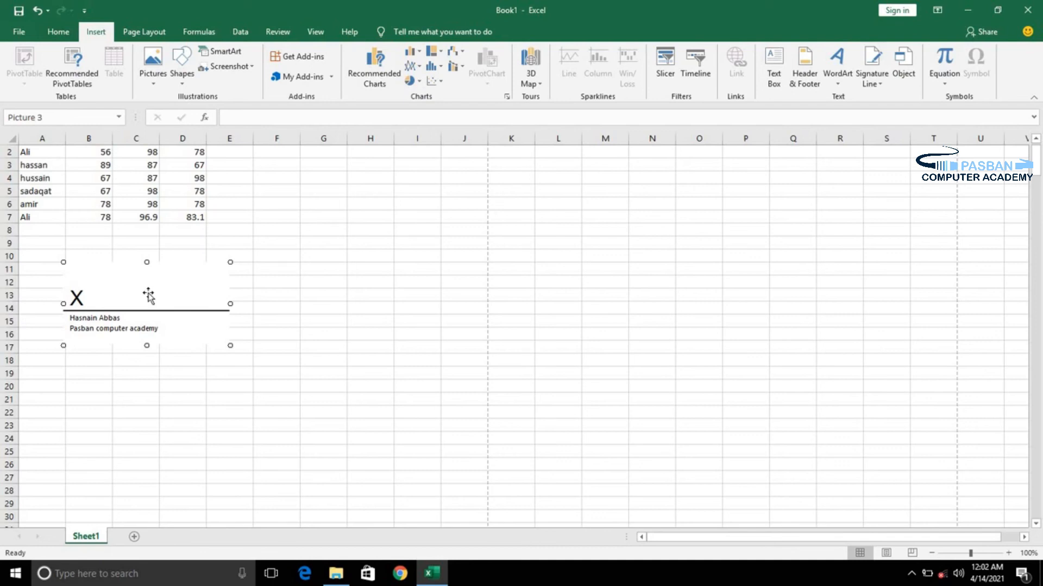
left_click_drag(148, 293, 152, 323)
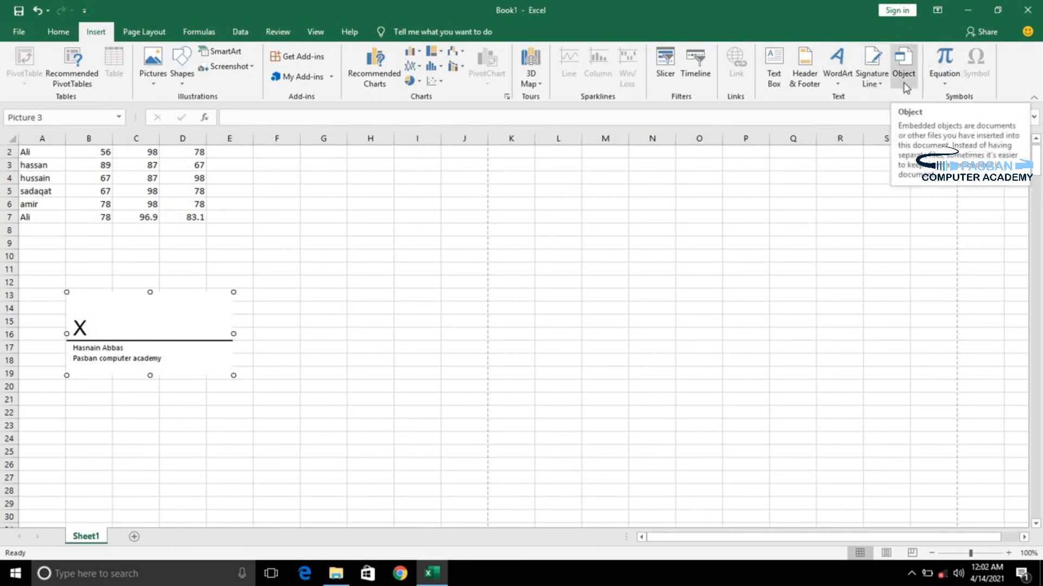
Step: Insert a new embedded Bitmap Image object into the sheet
left_click(903, 65)
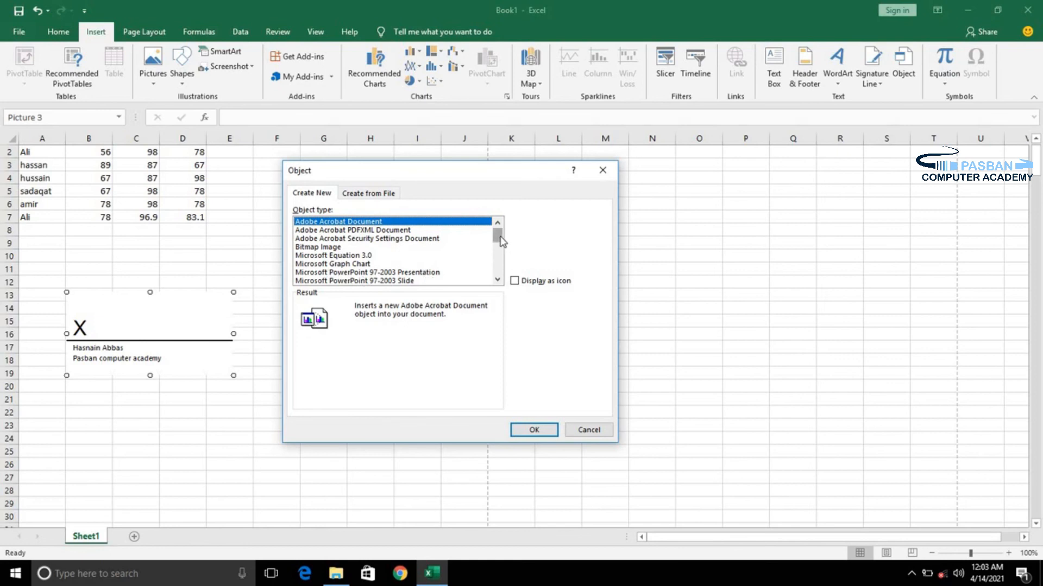
mouse_move(501, 242)
left_mouse_down()
mouse_move(506, 259)
mouse_move(500, 232)
left_mouse_up()
left_click(378, 248)
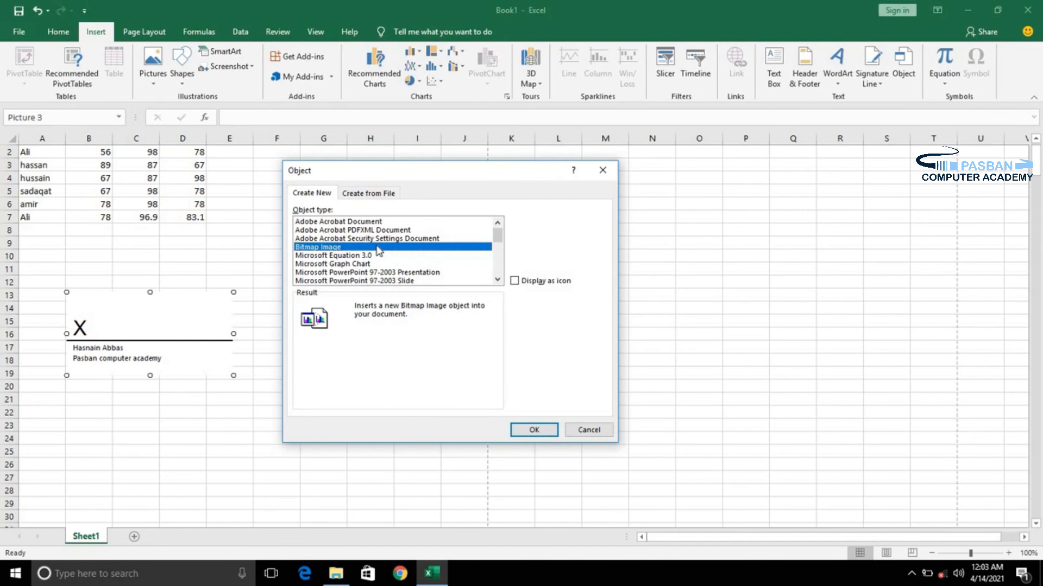
left_click(534, 430)
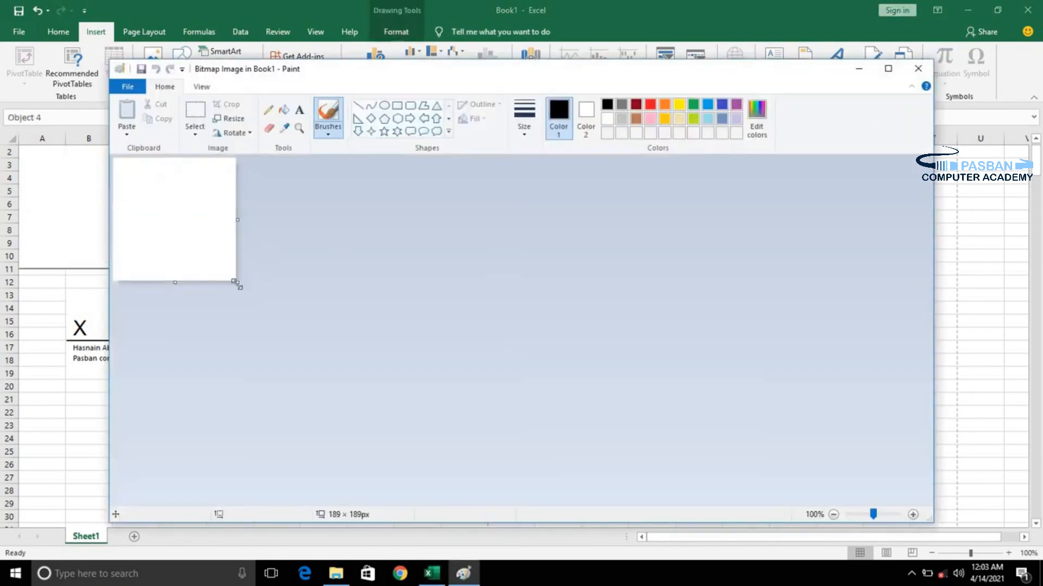
Step: Enlarge the bitmap canvas to about 408 × 260 px and fill it with red
left_click_drag(236, 284, 380, 328)
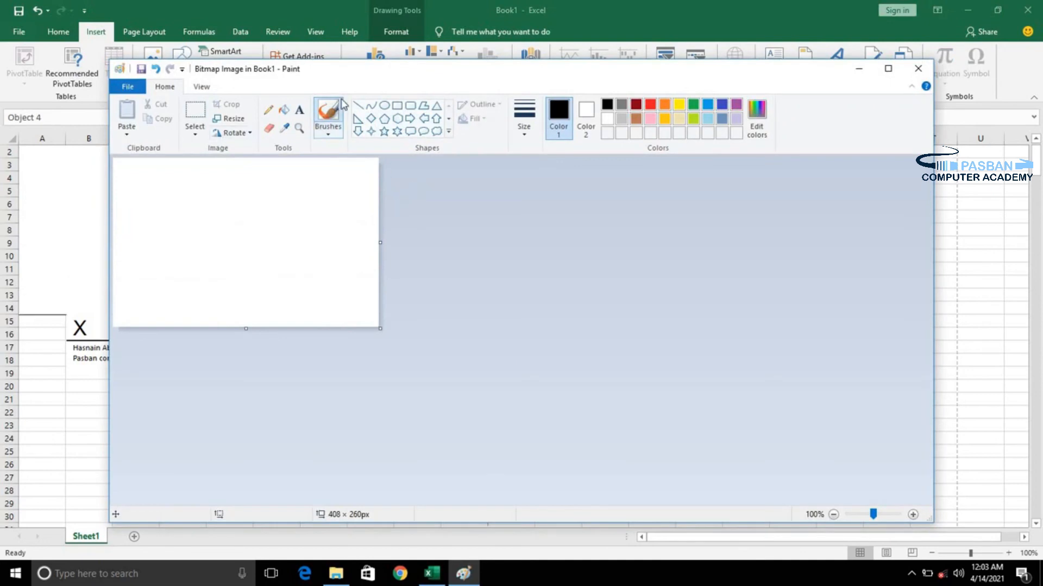
left_click(282, 112)
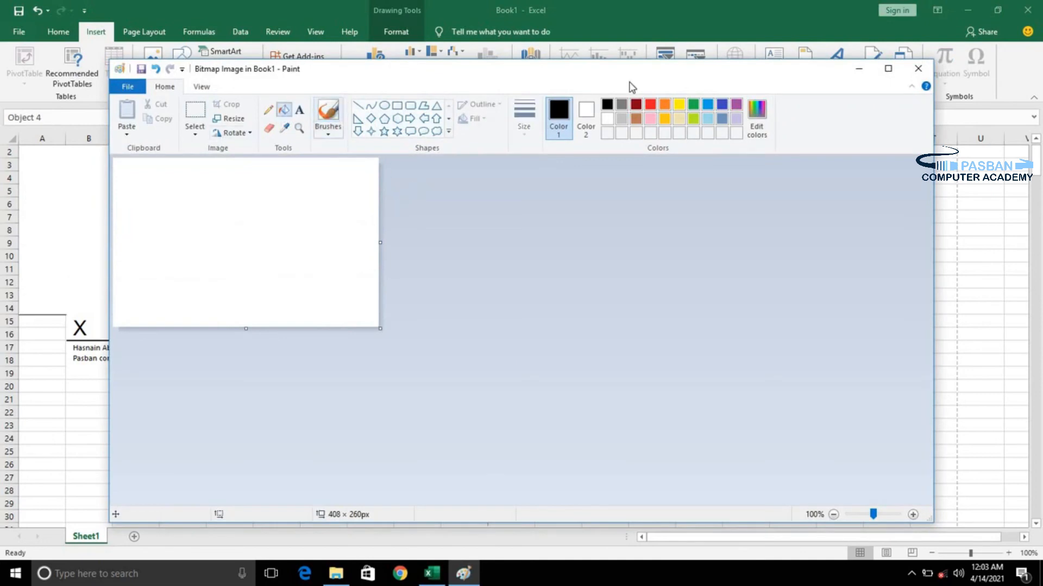
left_click(650, 105)
left_click(307, 229)
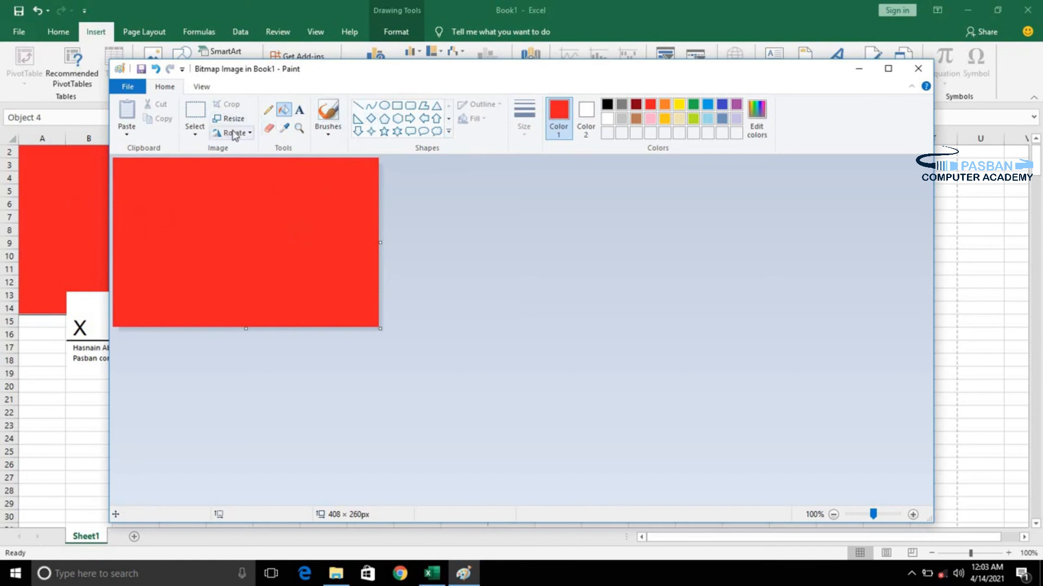
Step: Erase freehand white strokes across the red bitmap, return to the worksheet and move the picture to the right of the data
left_click(268, 129)
mouse_move(274, 194)
left_mouse_down()
mouse_move(140, 265)
mouse_move(165, 278)
mouse_move(229, 241)
mouse_move(237, 252)
mouse_move(305, 231)
left_mouse_up()
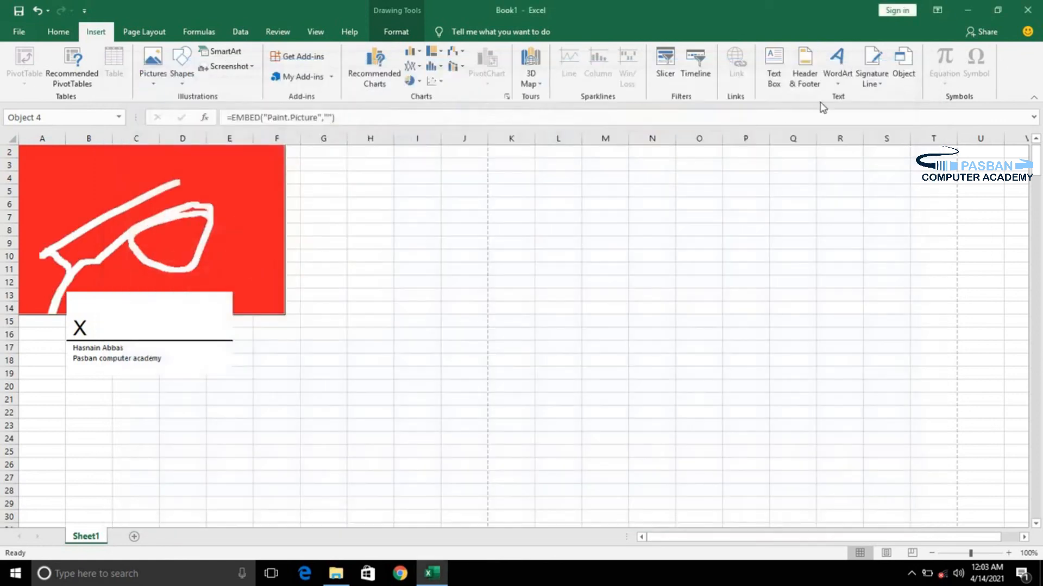
left_click_drag(162, 255, 416, 279)
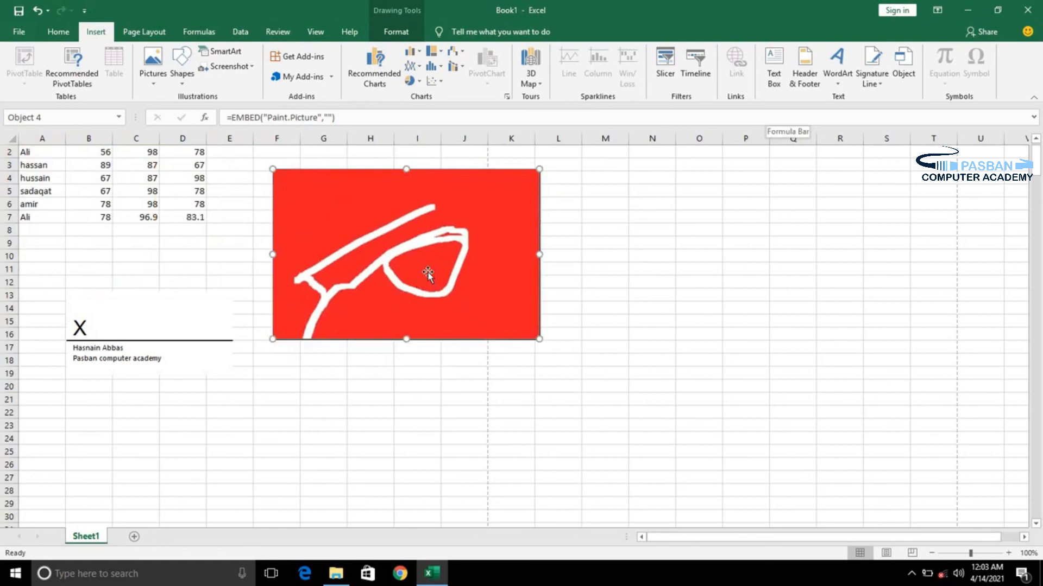
Step: Remove the embedded bitmap picture and the signature line from the sheet
key("ctrl+z")
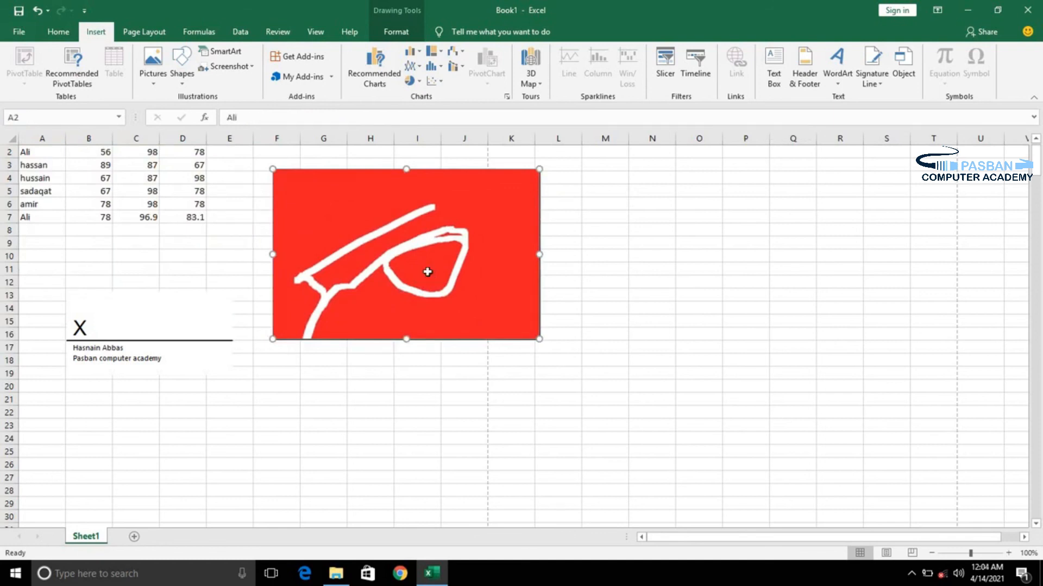
left_click(185, 319)
key("Delete")
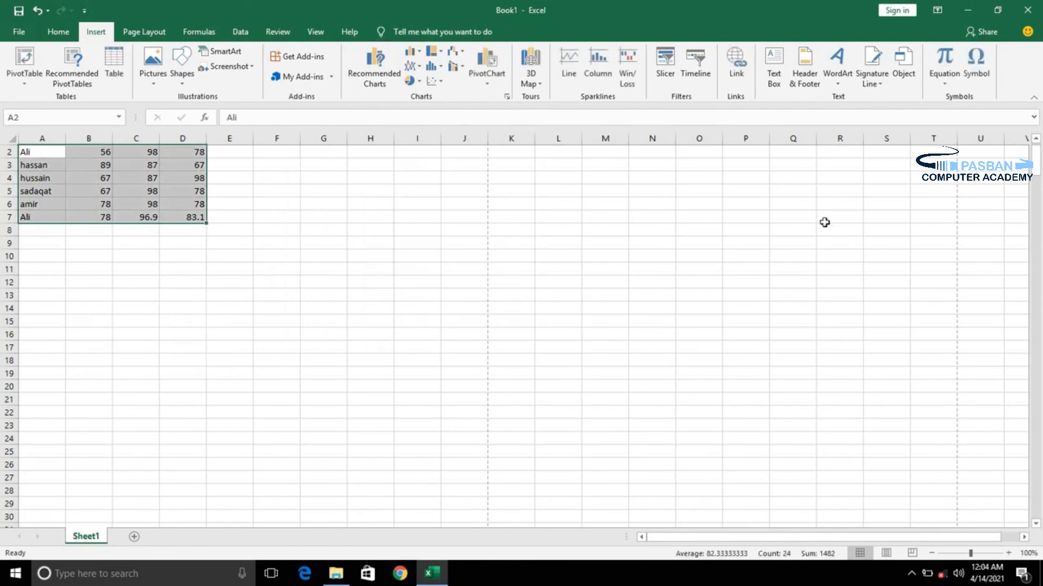
left_click(936, 84)
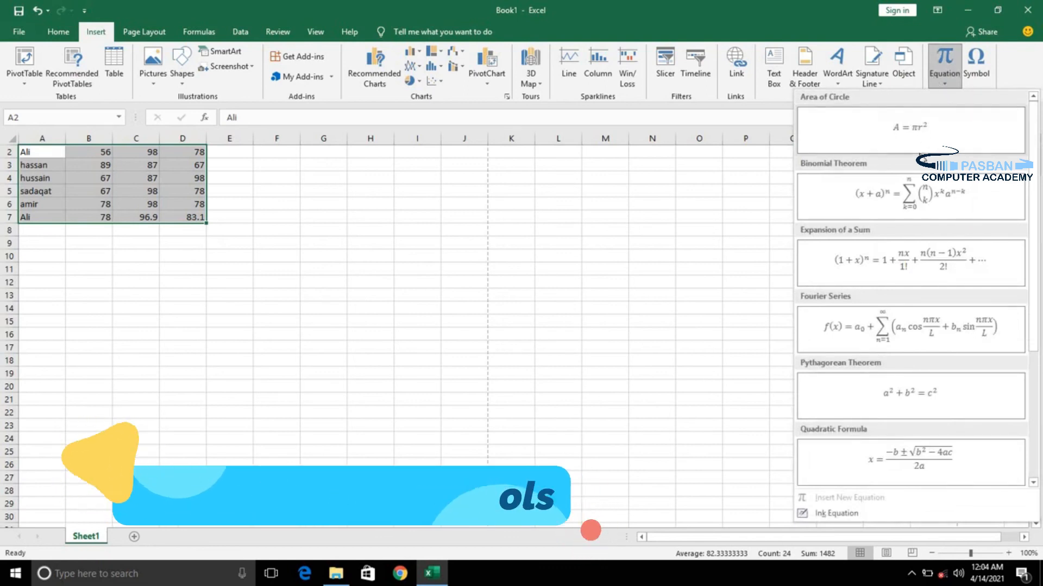
left_click(998, 76)
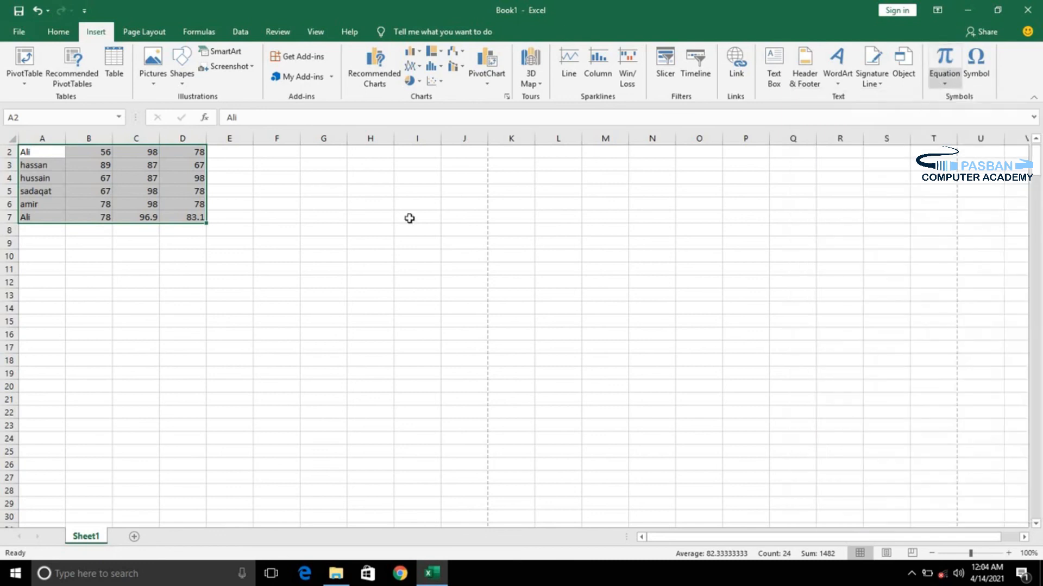
Step: Enter 50÷5 in cell F9, inserting the division sign from the Symbol collection between the two numbers
left_click(271, 244)
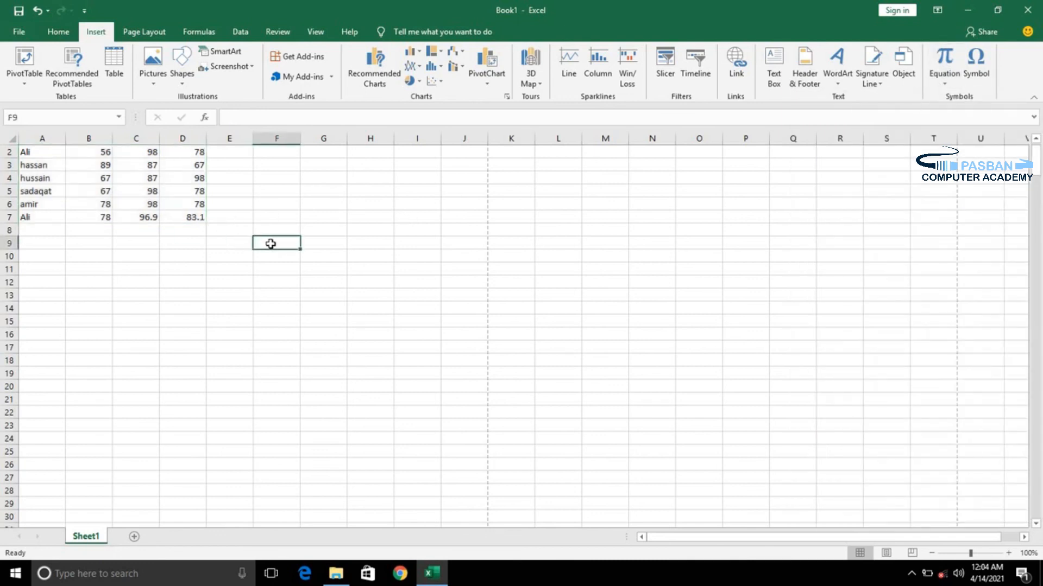
type("50")
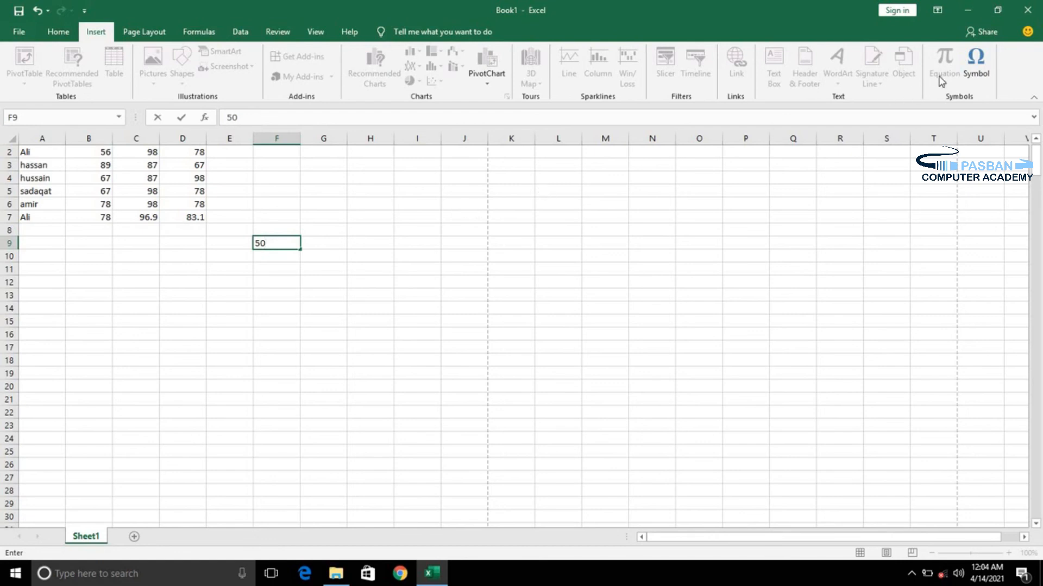
left_click(974, 70)
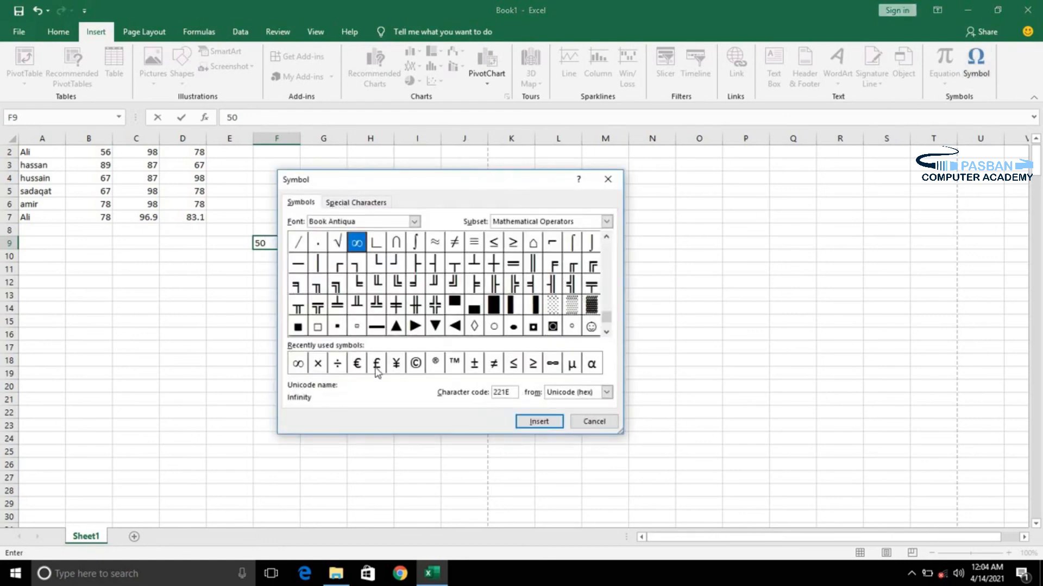
left_click(337, 364)
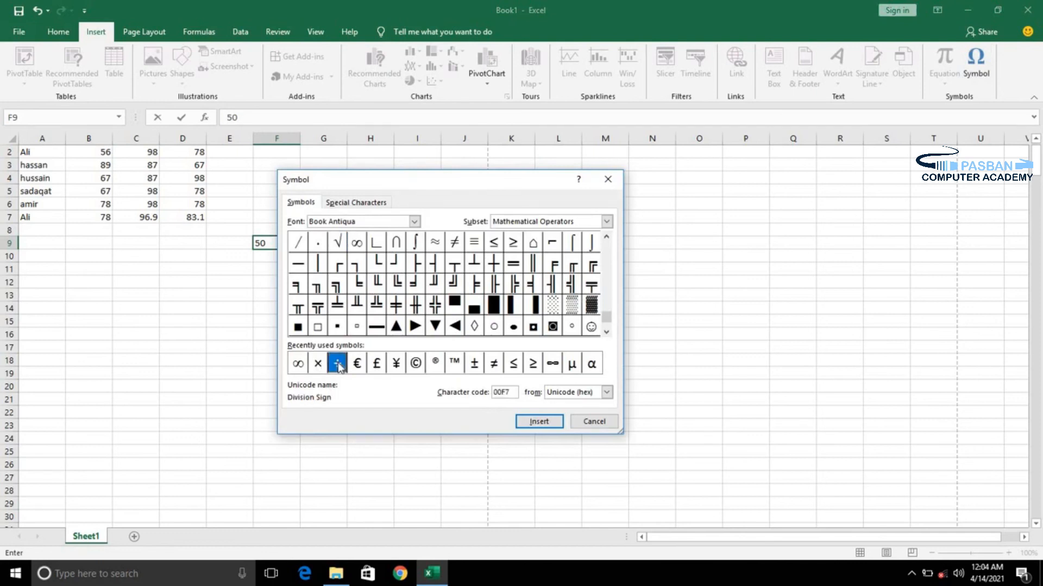
left_click(546, 417)
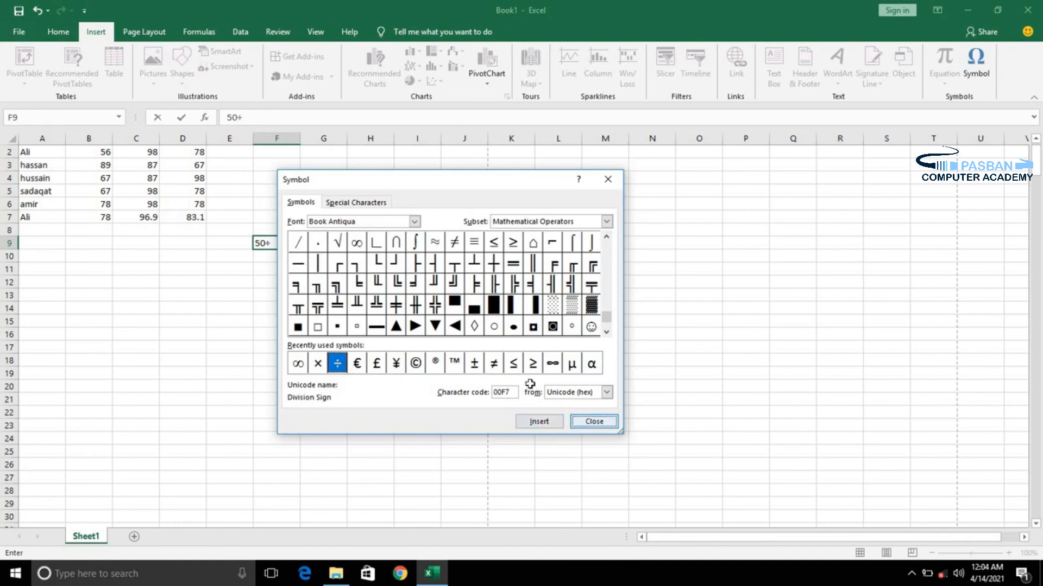
left_click(587, 422)
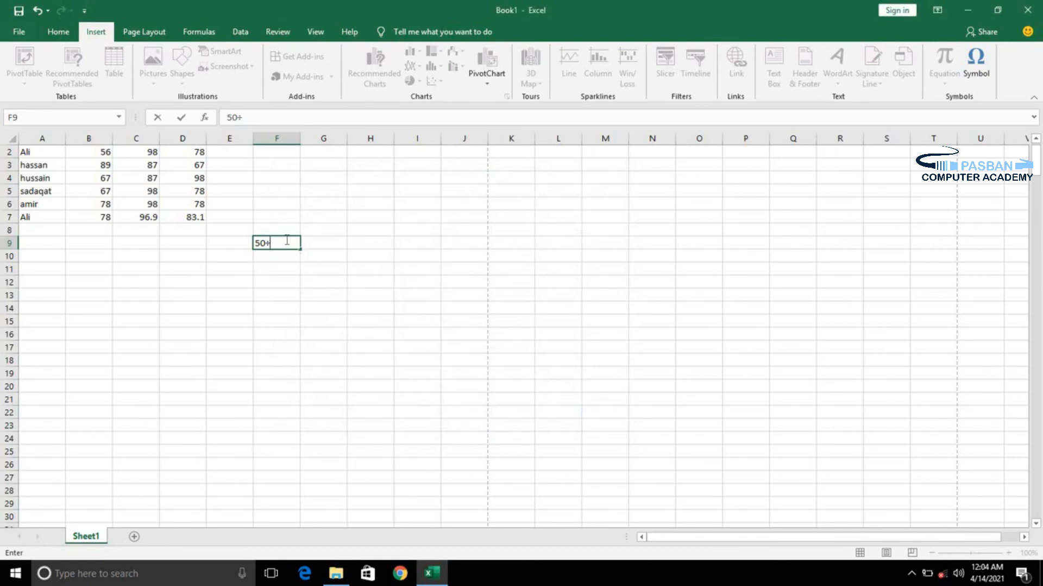
type("5")
key("Return")
left_click(265, 282)
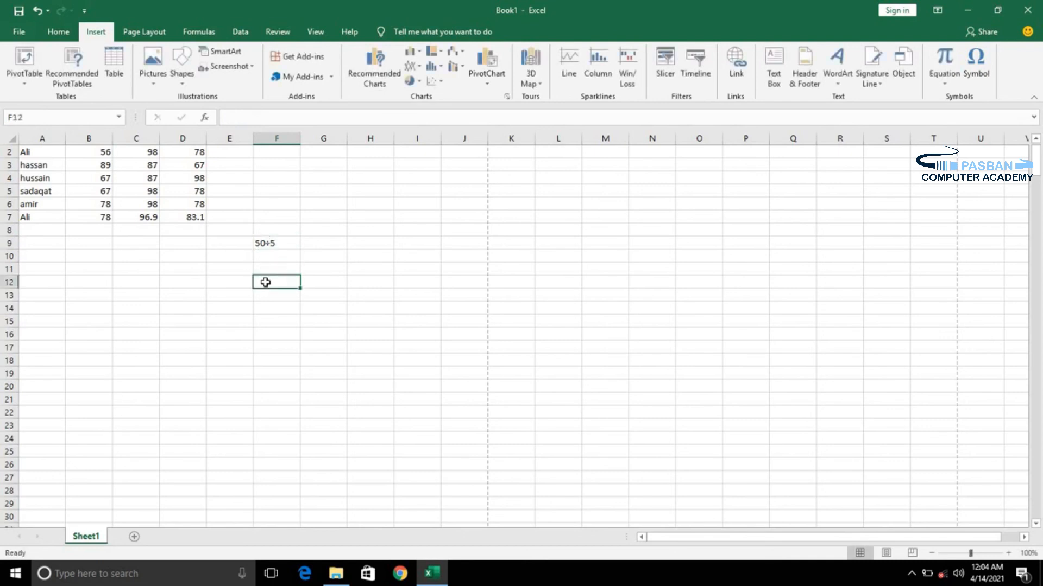
left_click(975, 65)
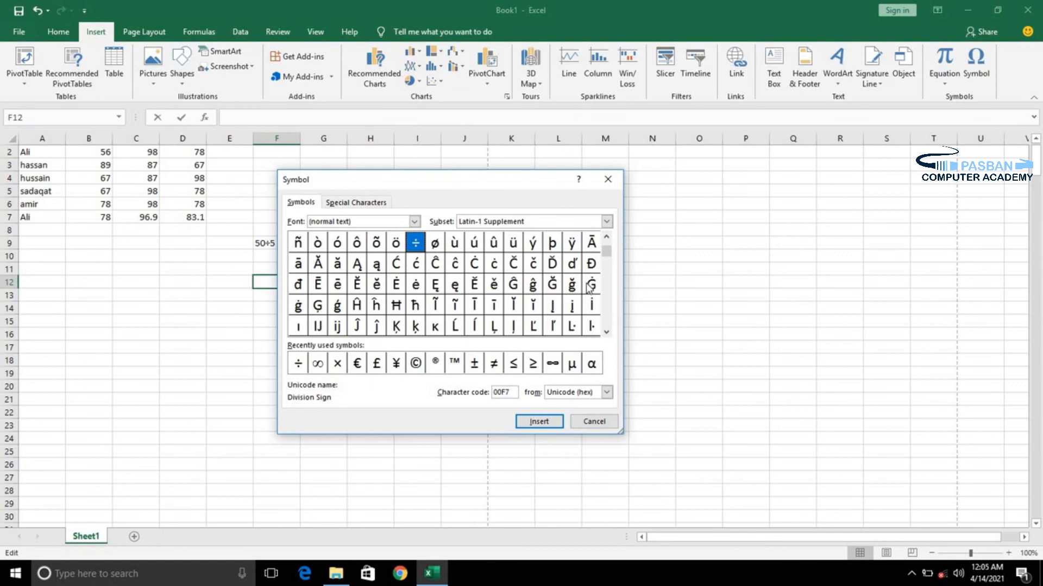
left_click(607, 179)
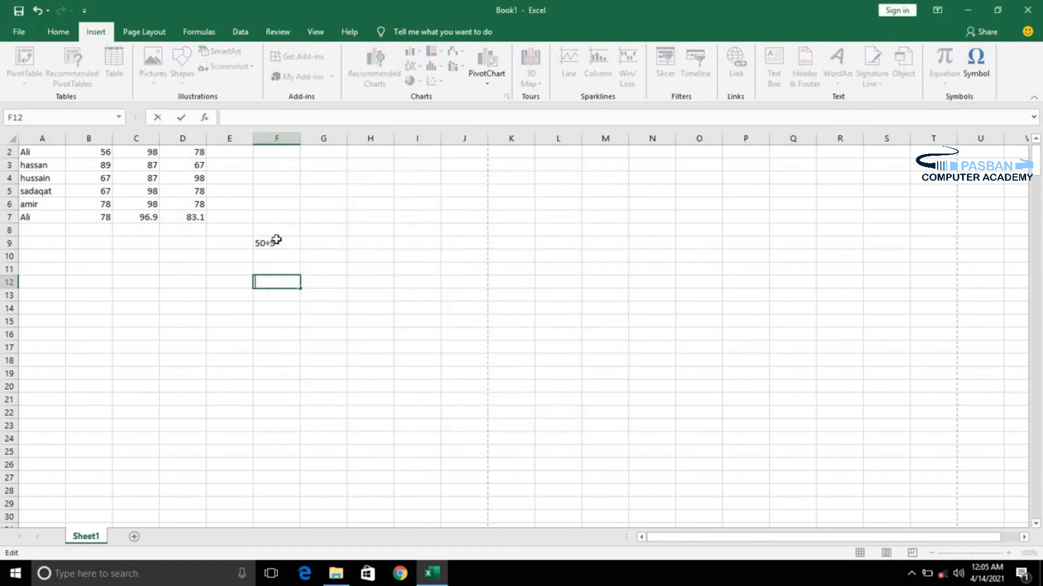